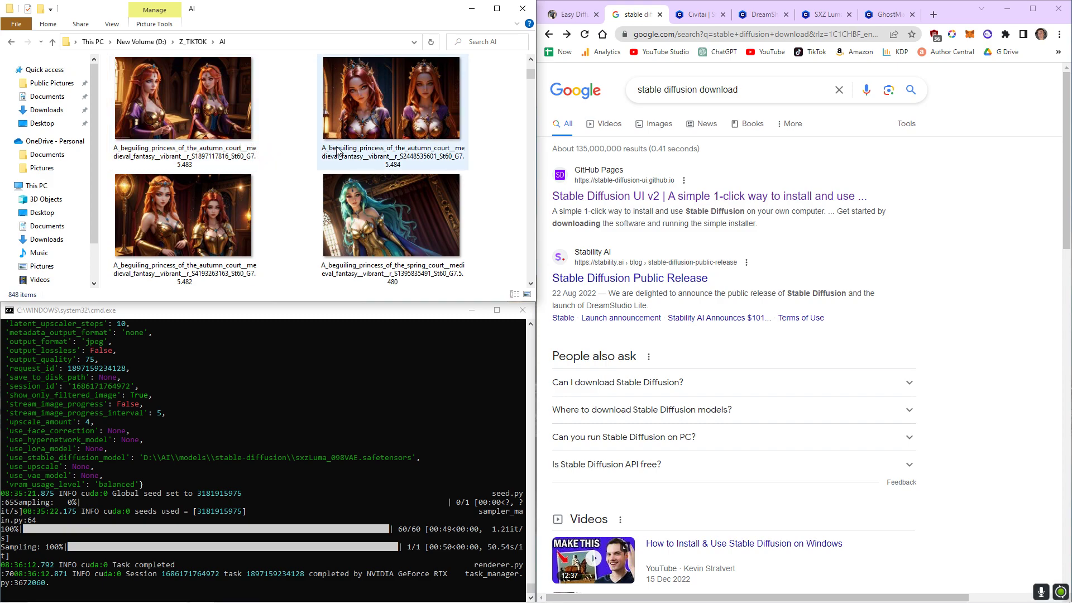
# Examine the Google results for the stable diffusion download search.
pyautogui.scroll(-2, 446, 180)
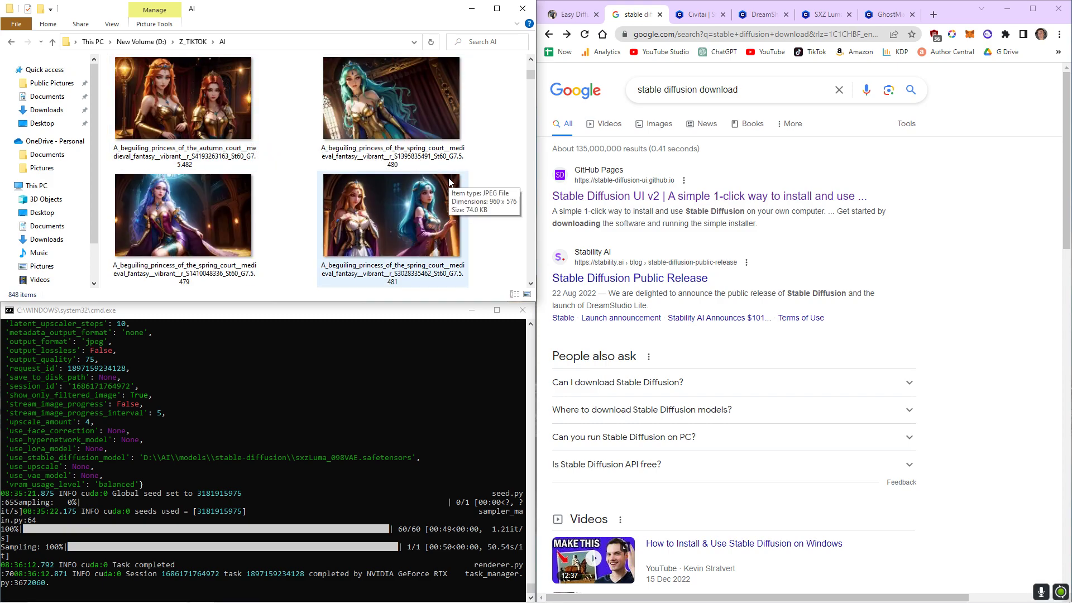
pyautogui.click(572, 14)
pyautogui.click(636, 14)
pyautogui.moveTo(637, 91); pyautogui.dragTo(753, 85)
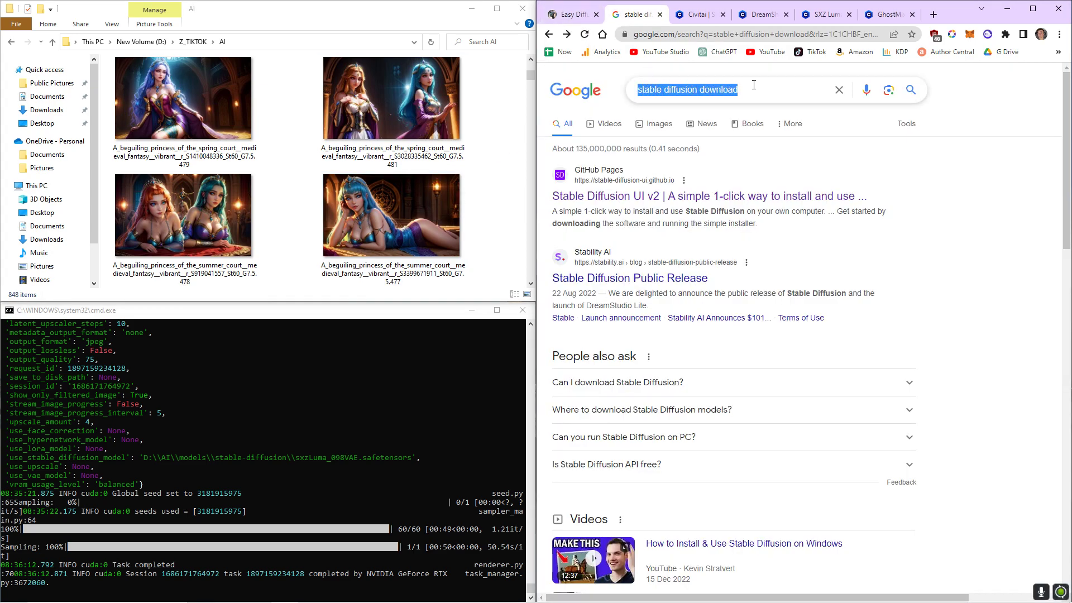
pyautogui.click(983, 165)
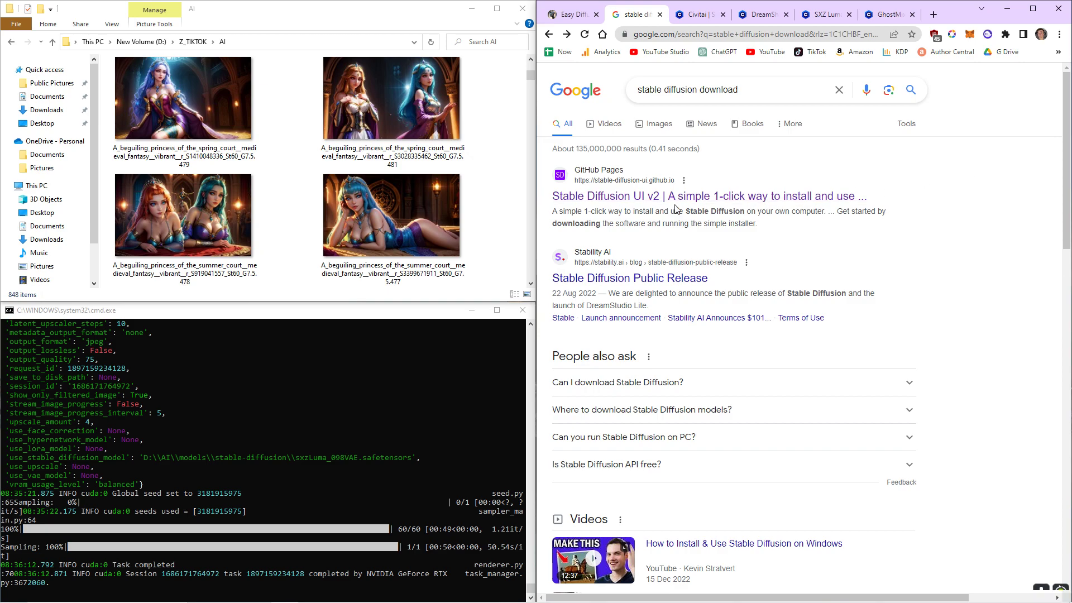
# Open the Stable Diffusion UI v2 site and read its Download installation requirements and Windows steps.
pyautogui.click(589, 205)
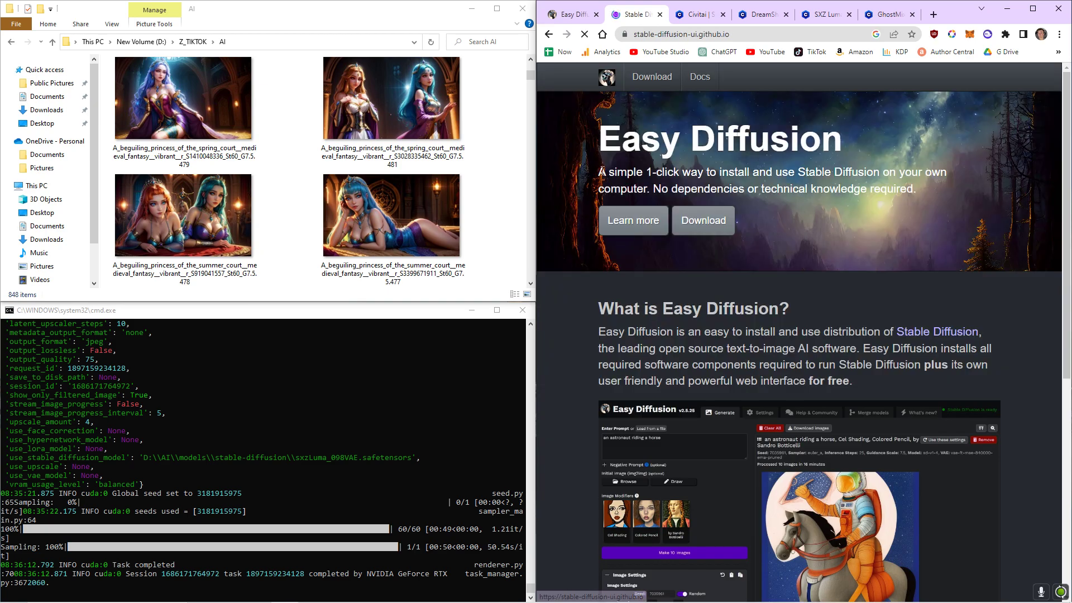
pyautogui.click(702, 230)
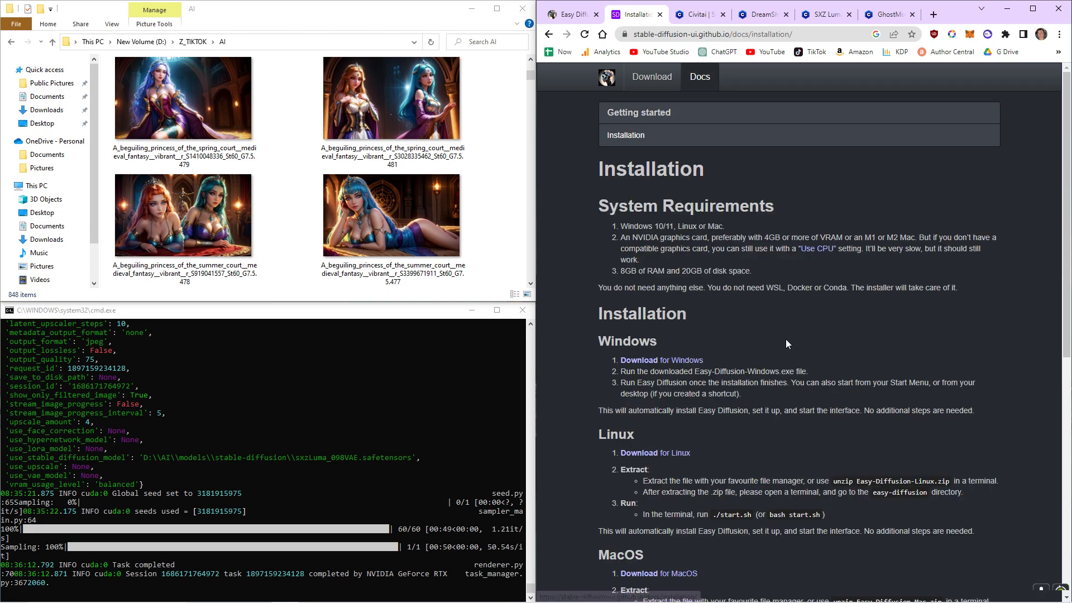
pyautogui.moveTo(617, 227); pyautogui.dragTo(683, 239)
pyautogui.click(714, 258)
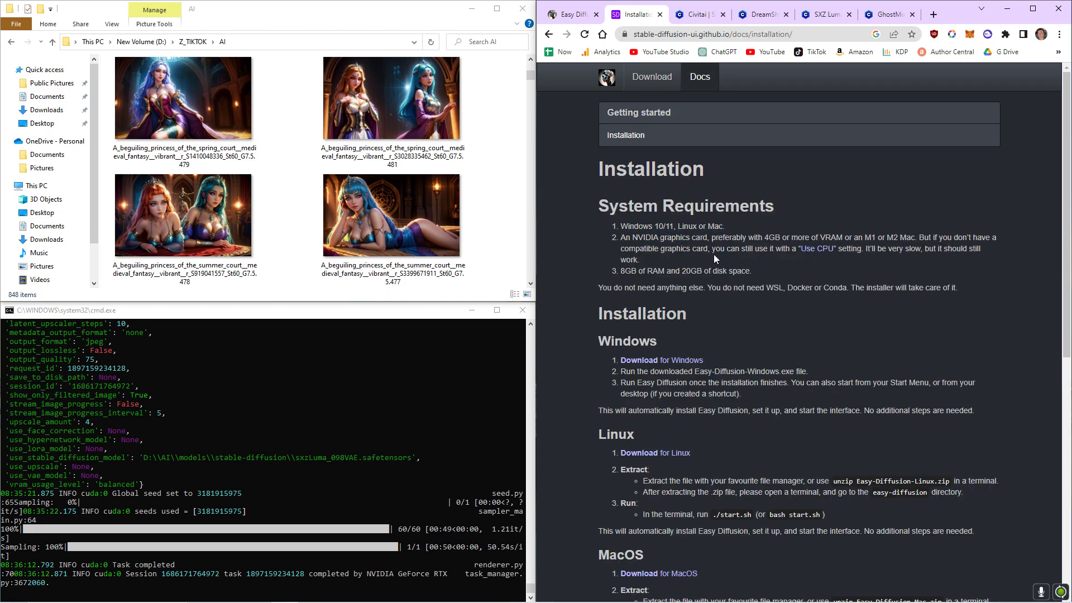
pyautogui.moveTo(620, 270); pyautogui.dragTo(643, 272)
pyautogui.click(696, 276)
# Show the D:\AI install folder with the Start Stable Diffusion UI script next to the running Easy Diffusion interface and console.
pyautogui.moveTo(0, 84); pyautogui.dragTo(650, 63)
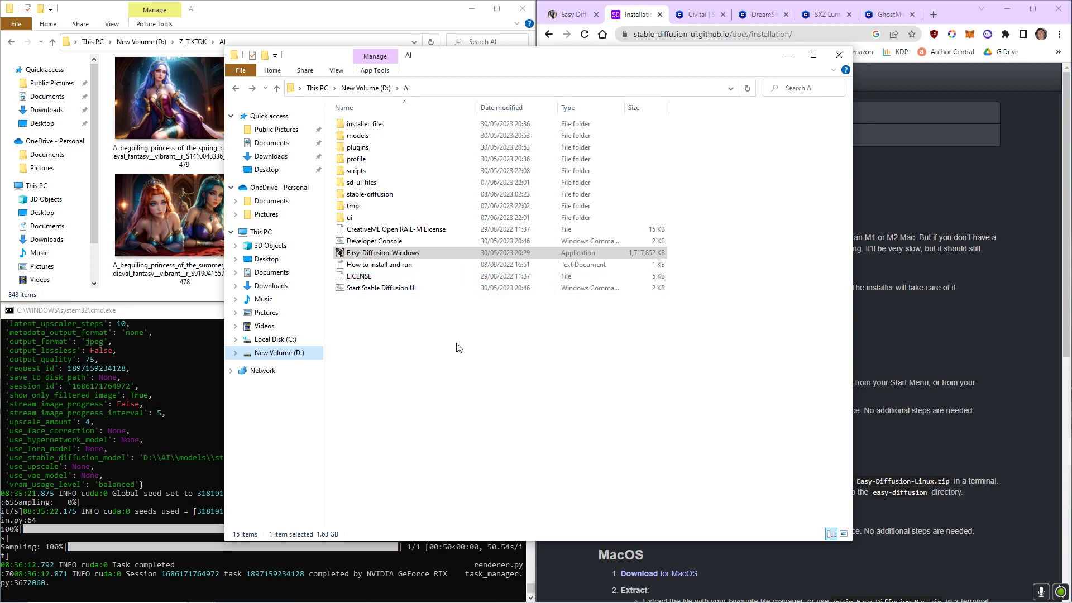
pyautogui.click(575, 15)
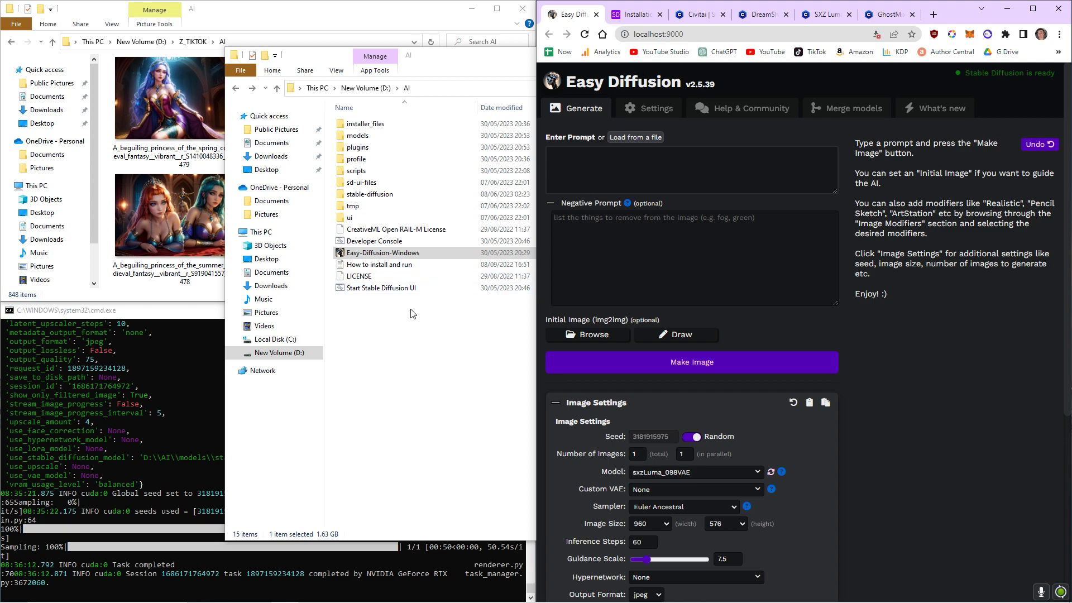
pyautogui.click(416, 289)
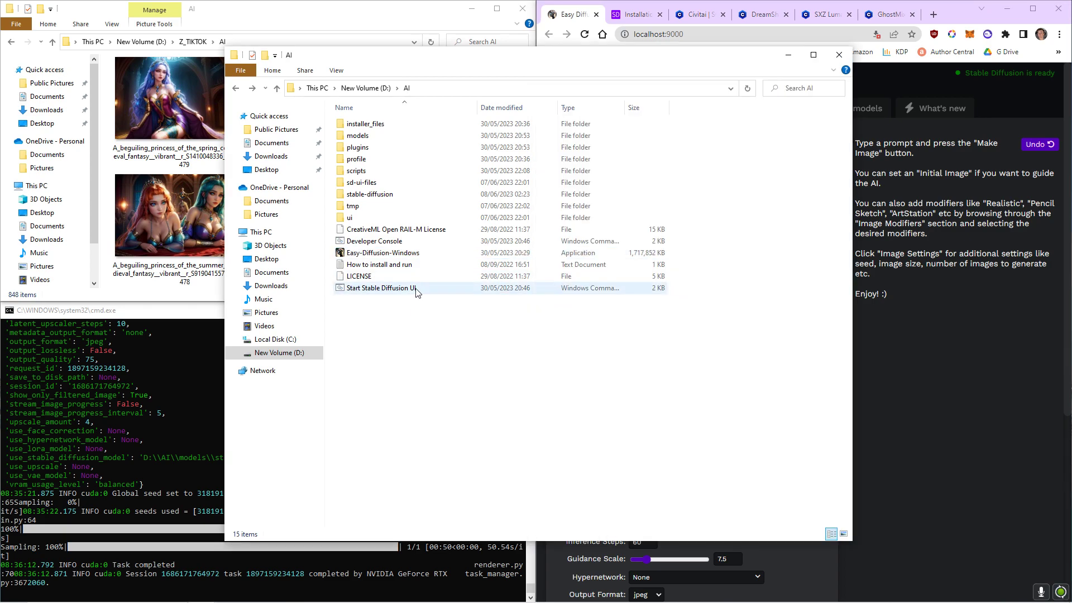
pyautogui.click(385, 290)
pyautogui.click(153, 370)
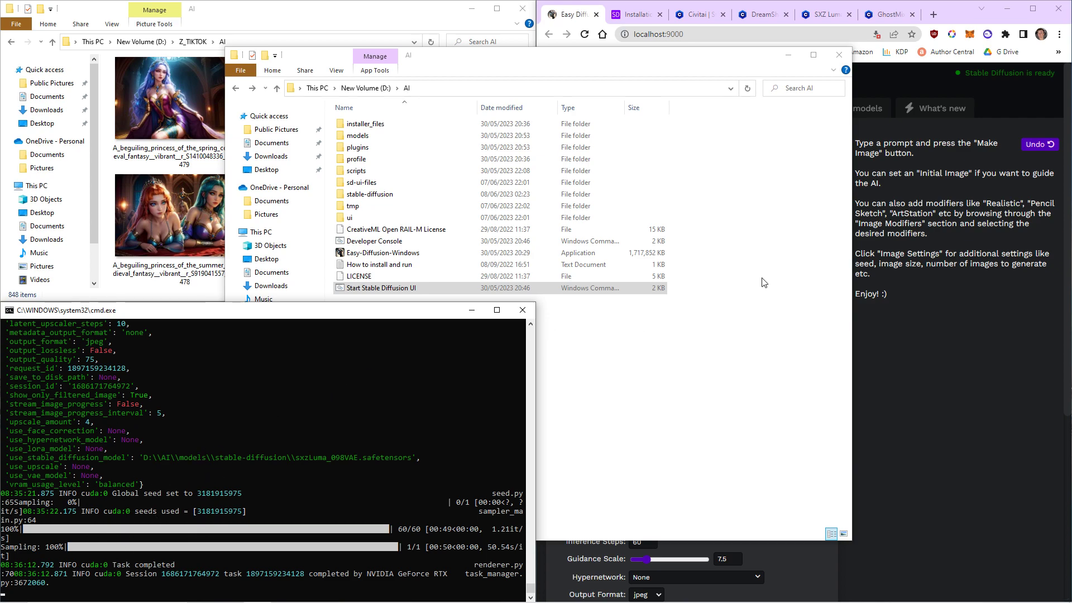
pyautogui.click(959, 310)
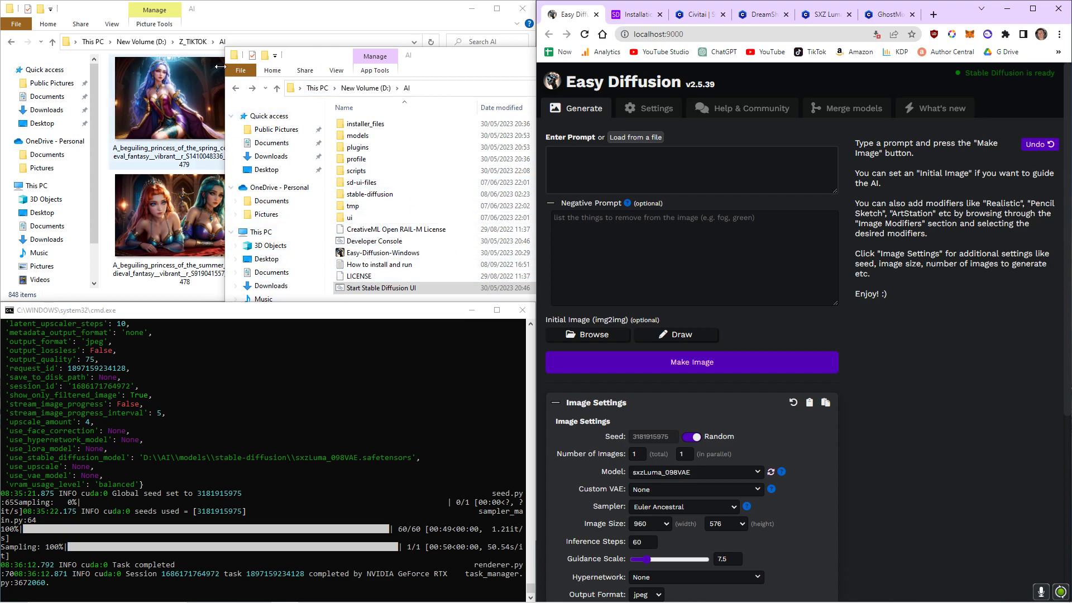
pyautogui.click(224, 8)
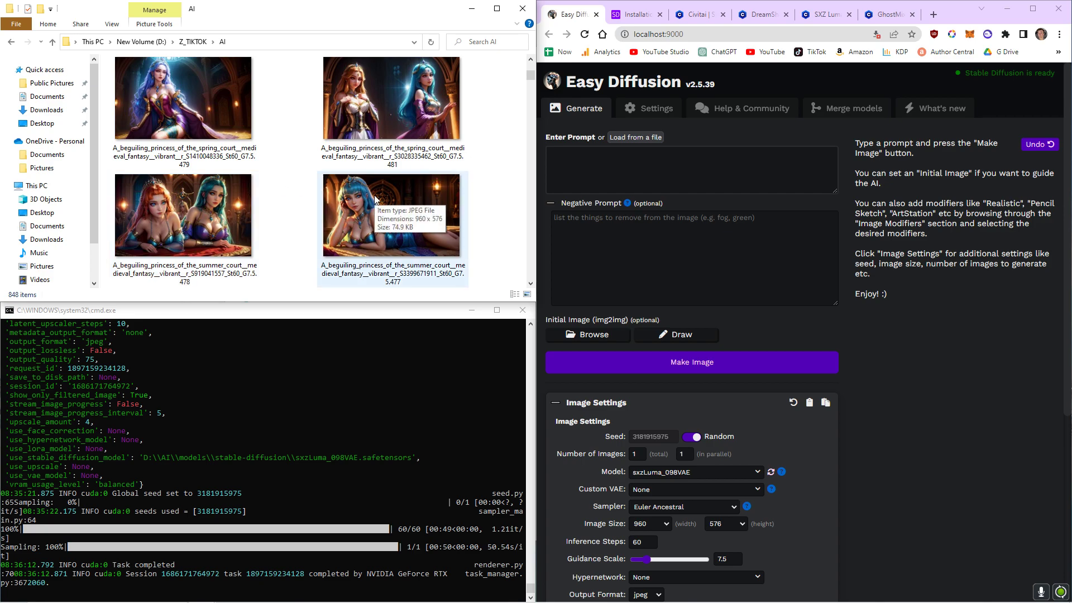
# Browse the highest-rated checkpoint models on Civitai.
pyautogui.click(693, 14)
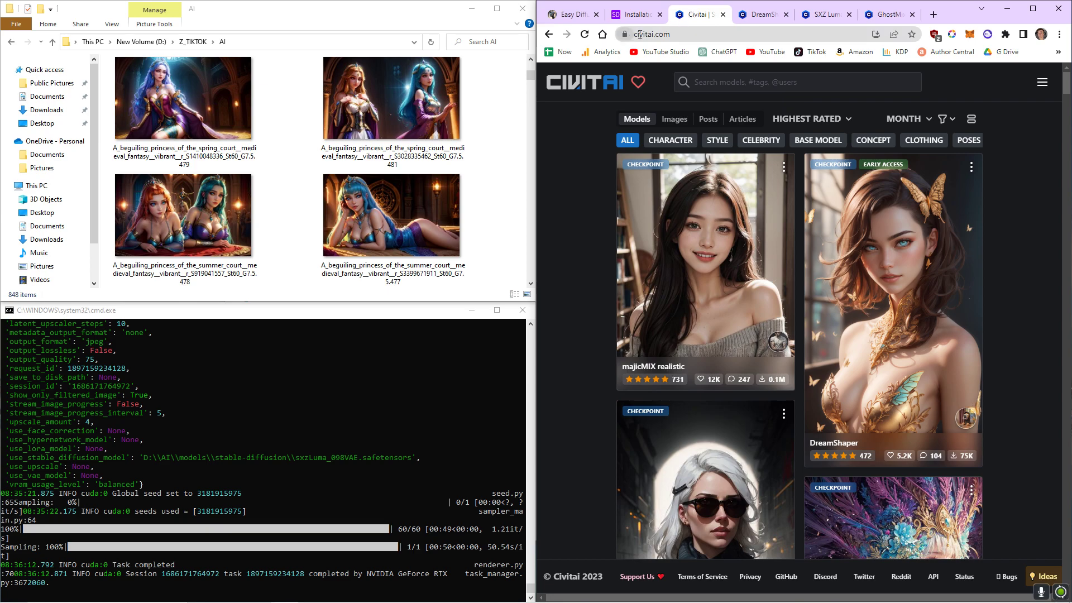
pyautogui.click(688, 35)
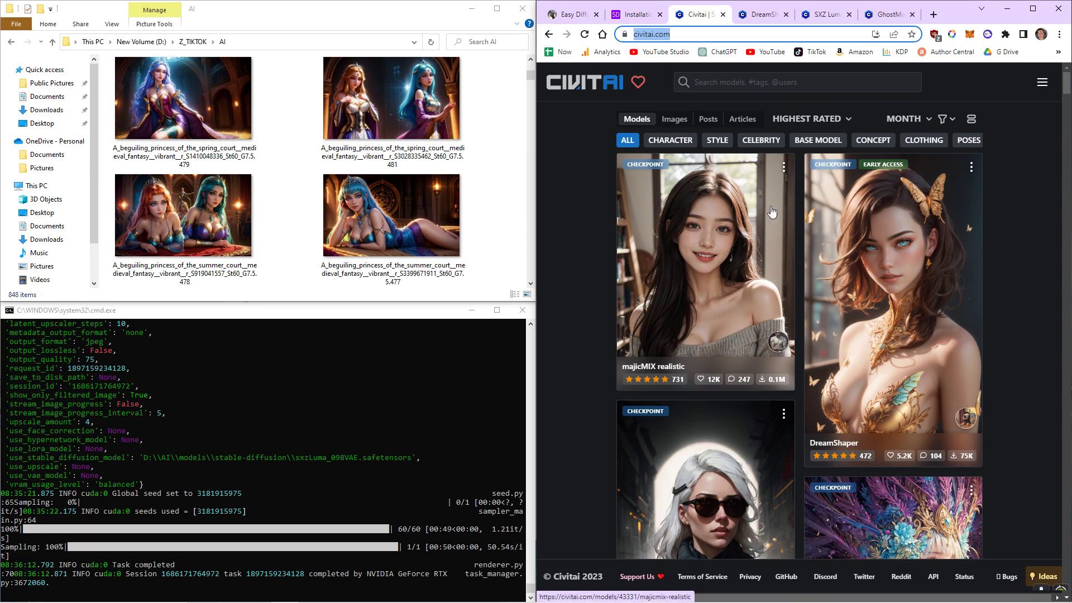
pyautogui.scroll(-9, 773, 212)
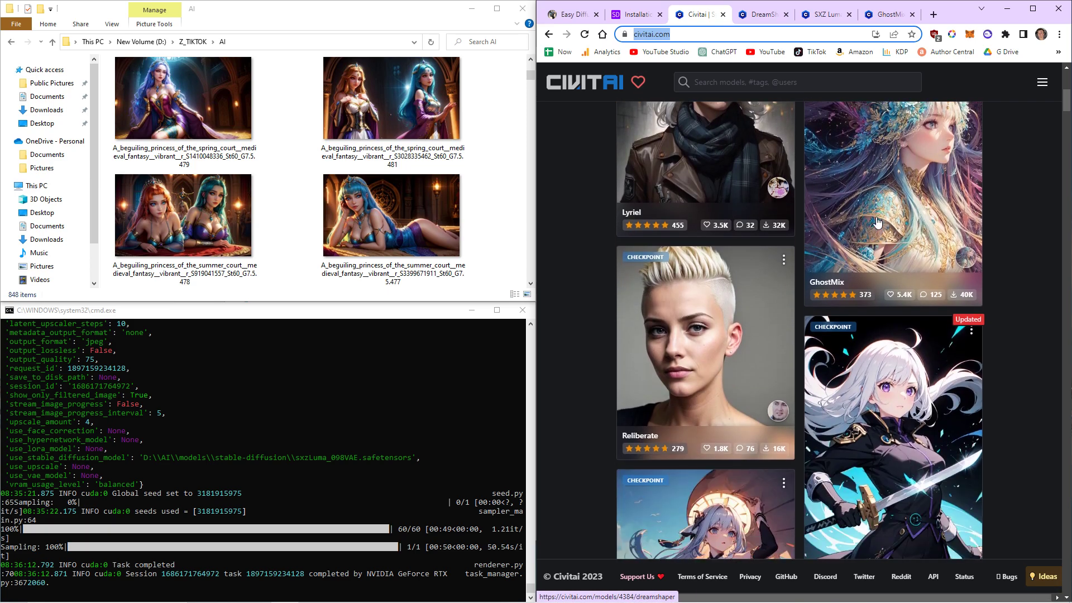
pyautogui.scroll(-2, 874, 226)
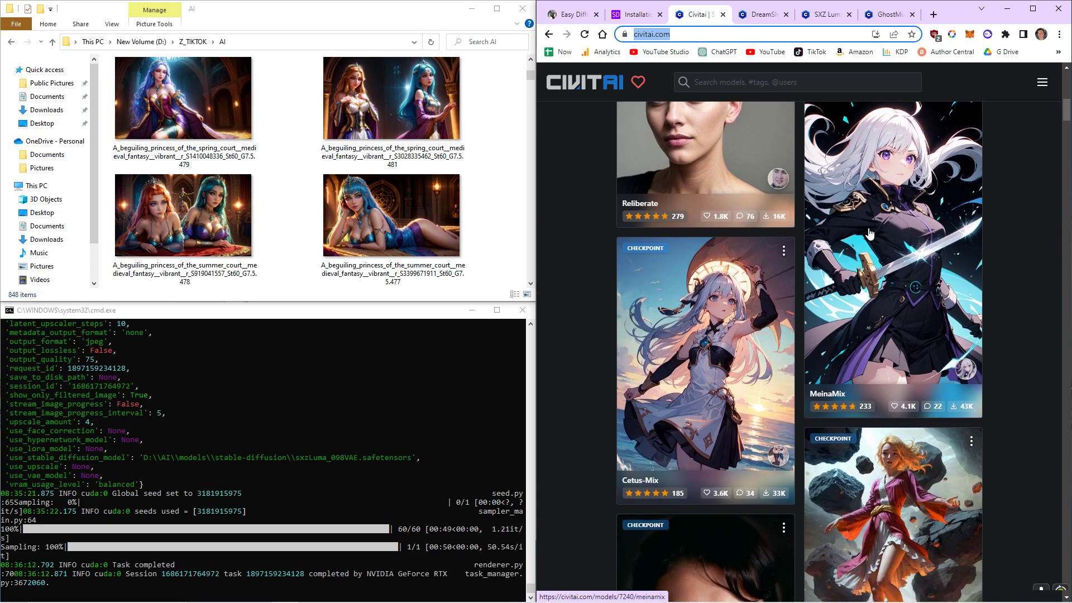
pyautogui.scroll(11, 831, 267)
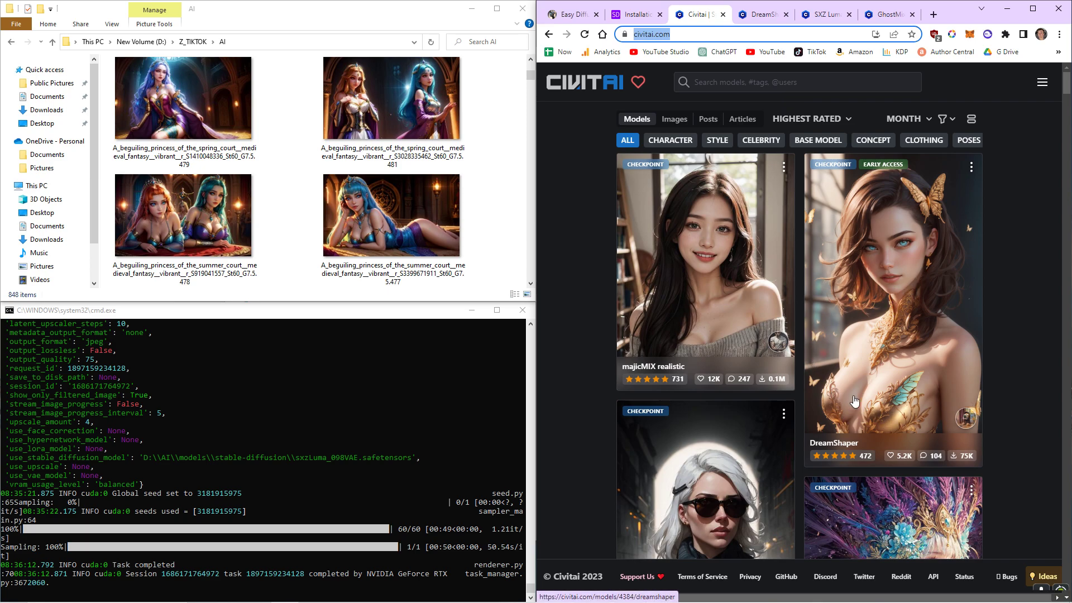
# Open the DreamShaper model page and leaf through its sample images.
pyautogui.click(760, 15)
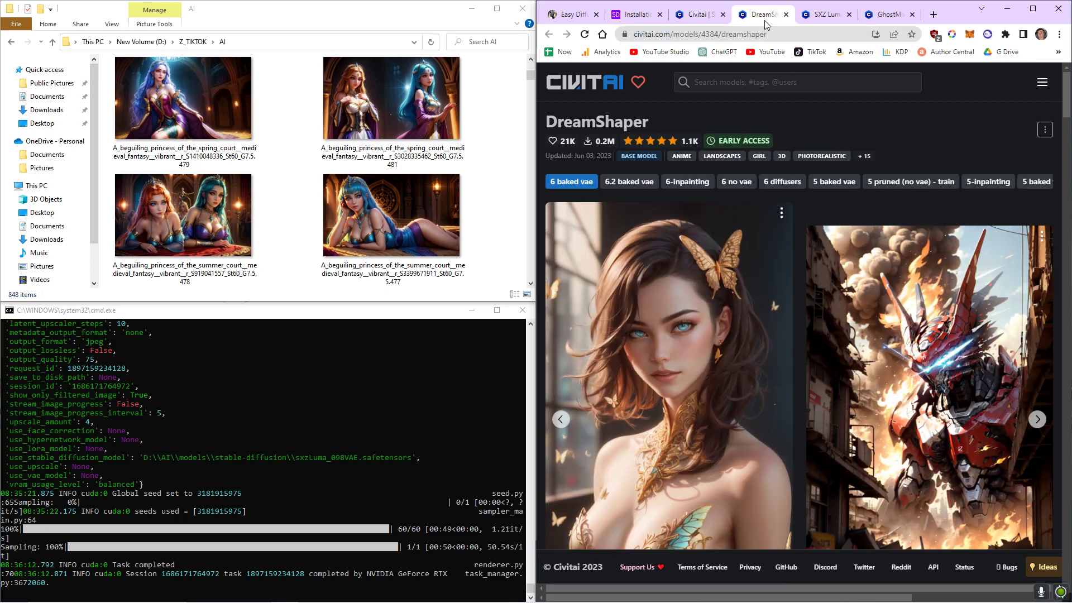
pyautogui.scroll(-2, 774, 246)
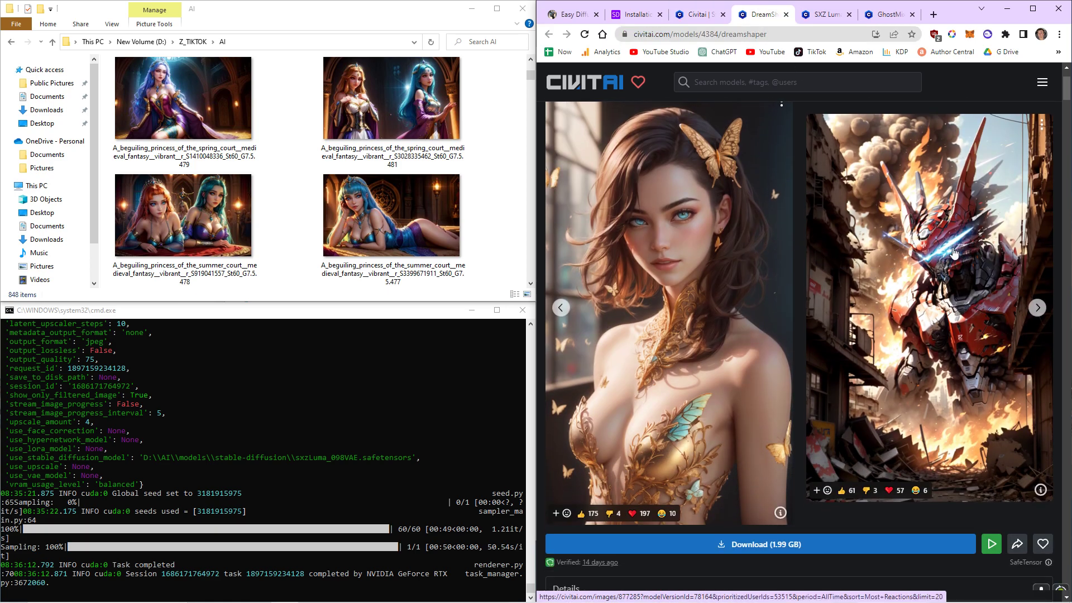
pyautogui.click(1037, 308)
pyautogui.click(1037, 307)
pyautogui.click(1038, 308)
pyautogui.click(1037, 307)
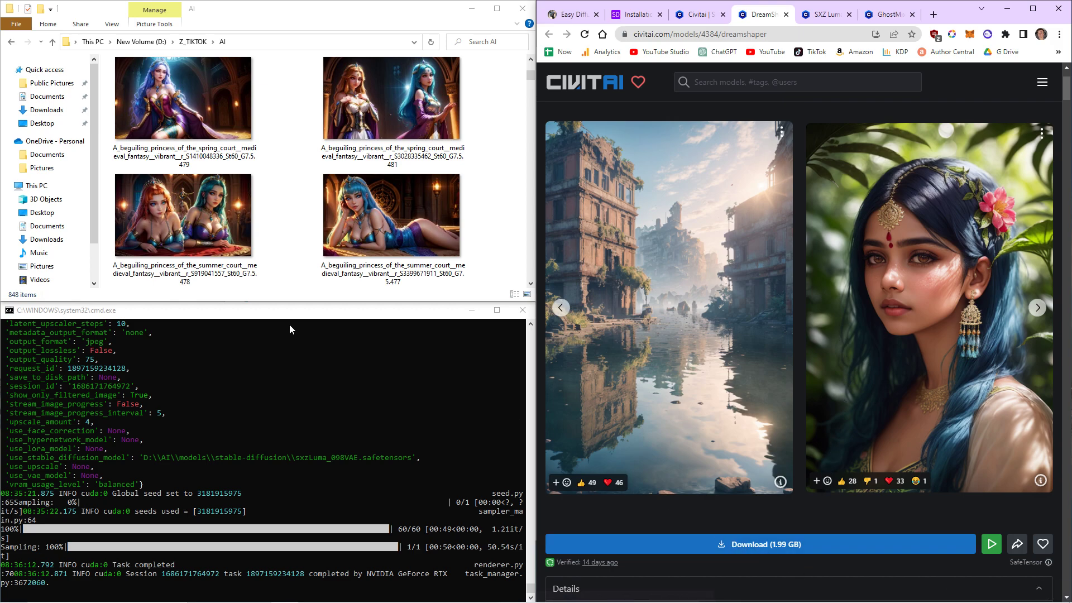
# Open the models\stable-diffusion folder of the install and select the dreamshaper_6BakedVae.safetensors file.
pyautogui.moveTo(202, 592)
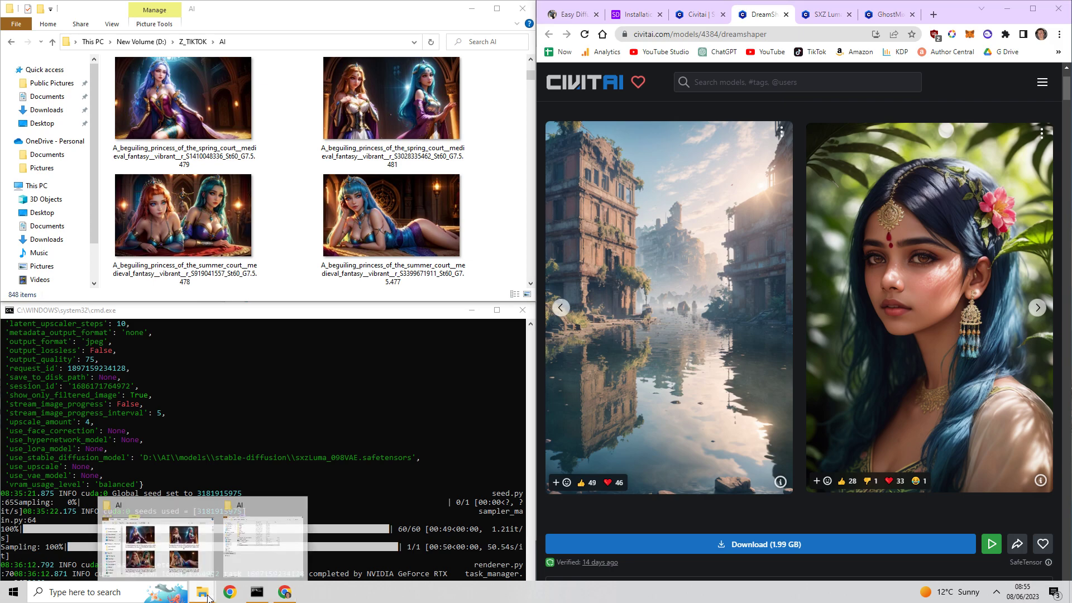
pyautogui.click(286, 540)
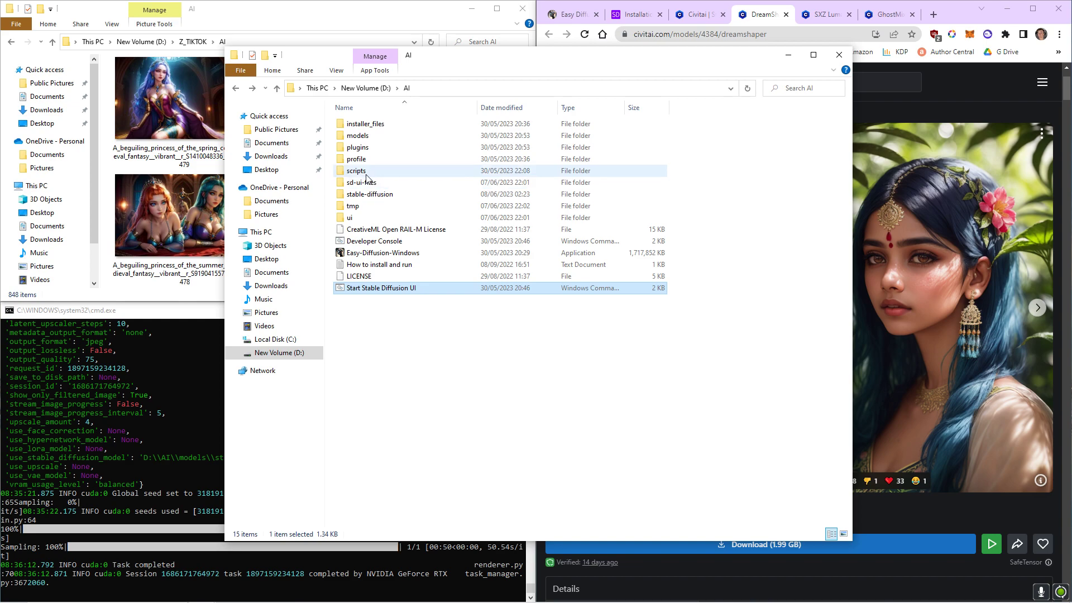
pyautogui.doubleClick(357, 135)
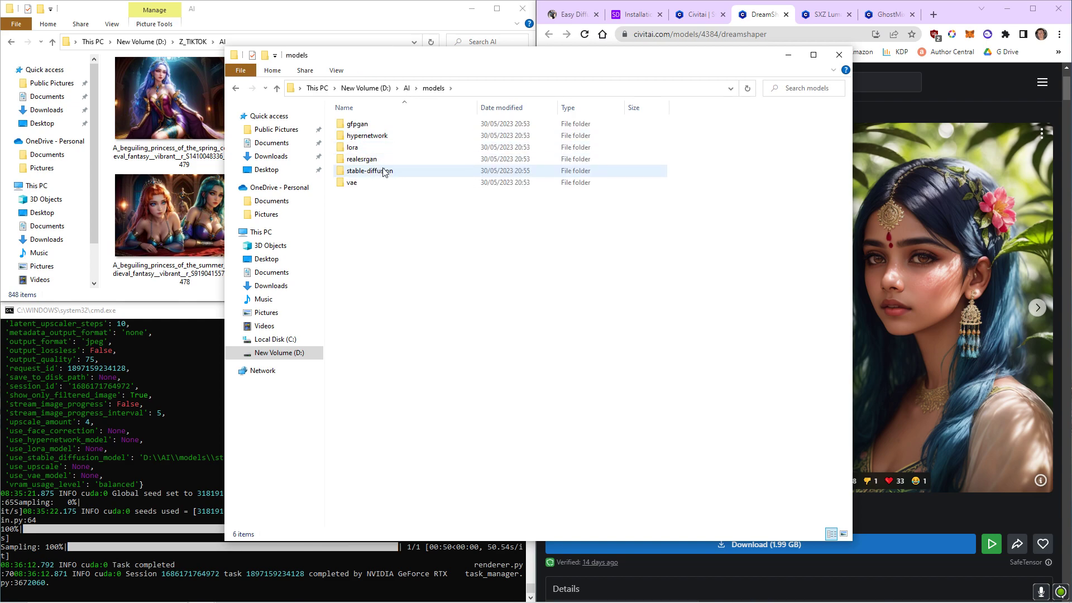
pyautogui.doubleClick(375, 175)
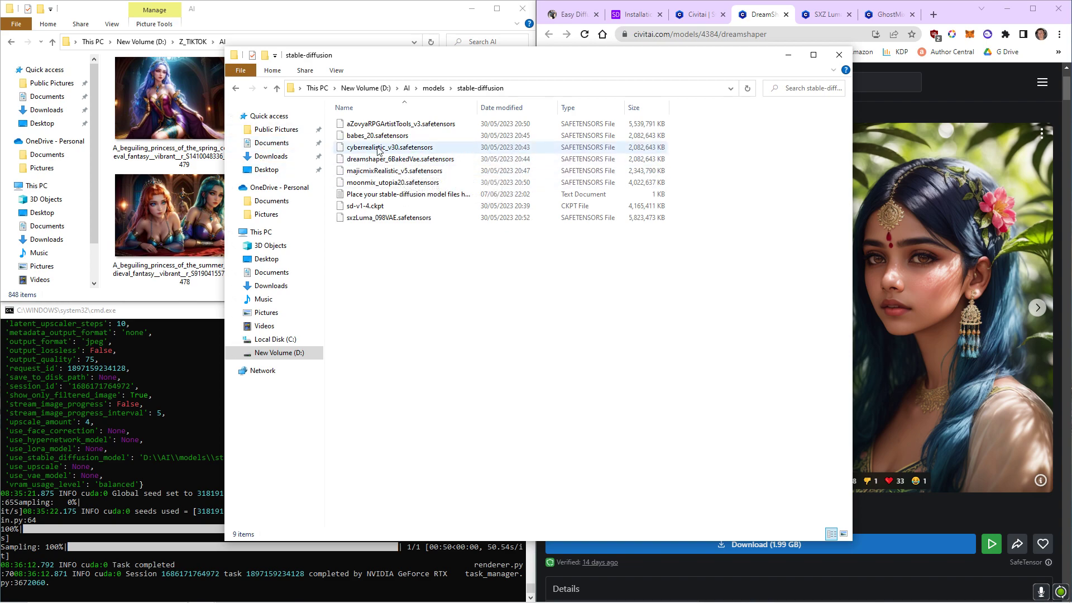
pyautogui.click(373, 163)
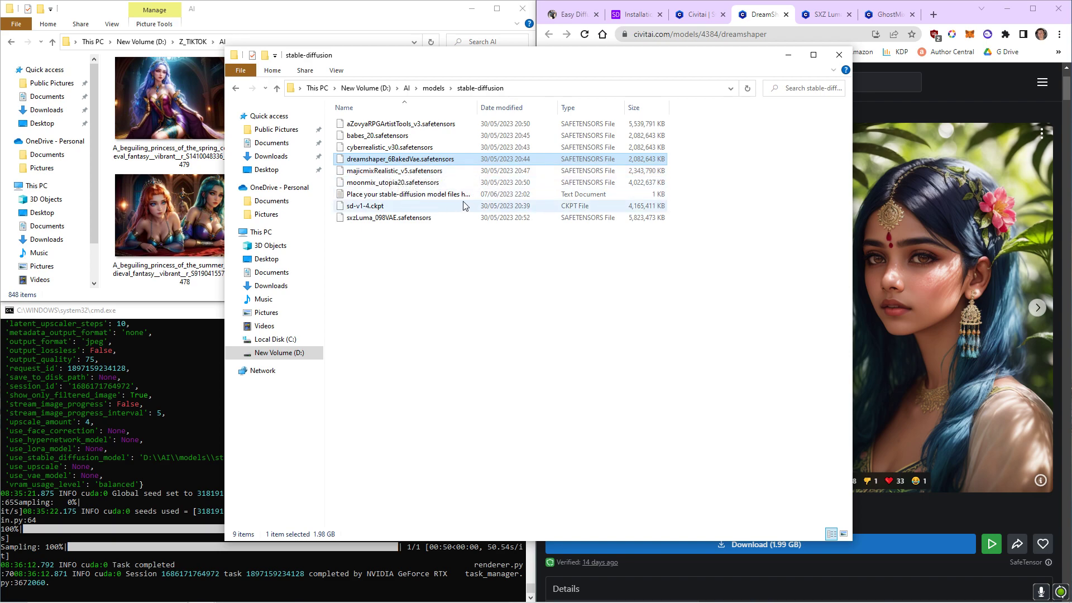
# Go back to the AI folder, select the Start Stable Diffusion UI script, and return to the Easy Diffusion tab.
pyautogui.click(90, 317)
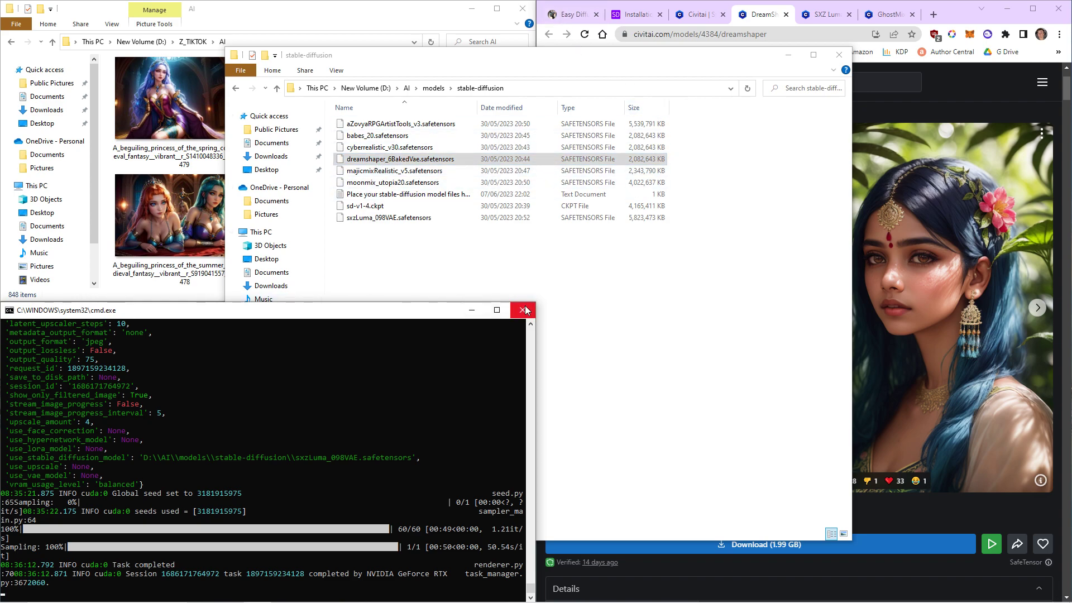
pyautogui.click(379, 257)
pyautogui.hotkey('alt', 'Left')
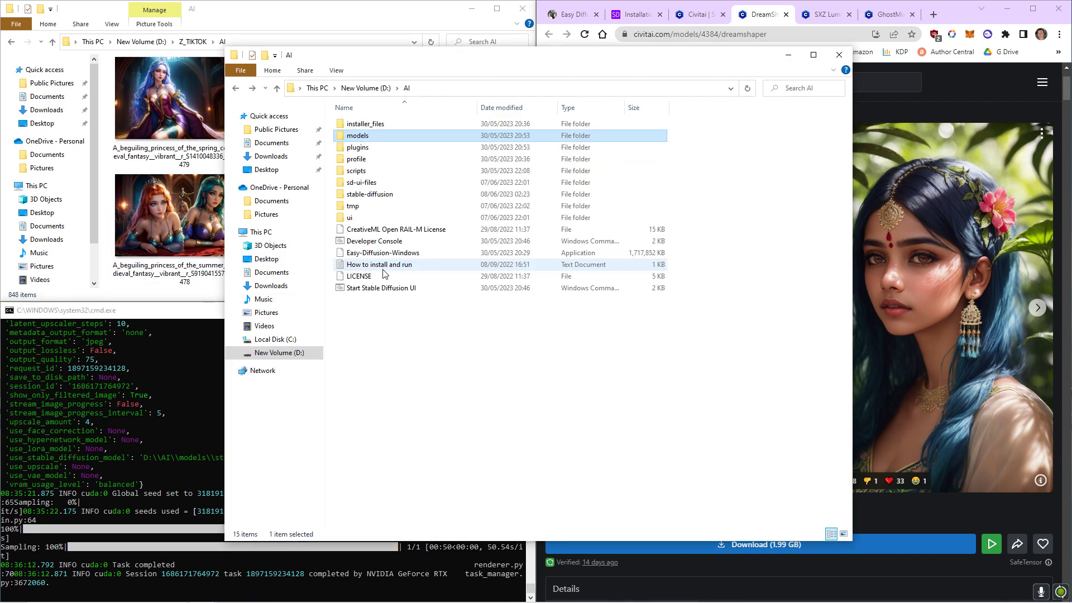
pyautogui.click(361, 289)
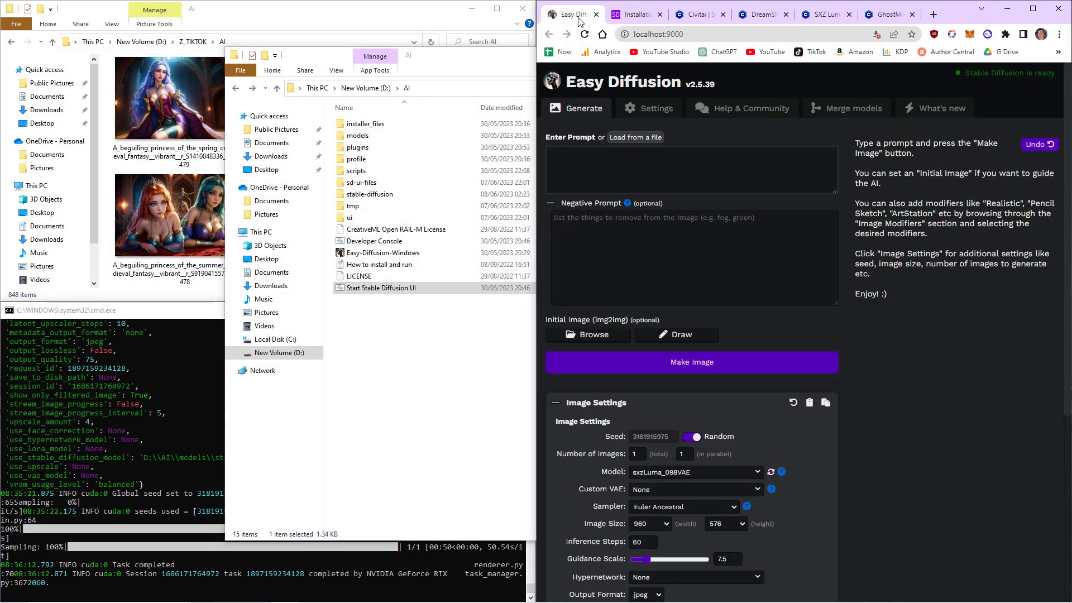
pyautogui.click(579, 18)
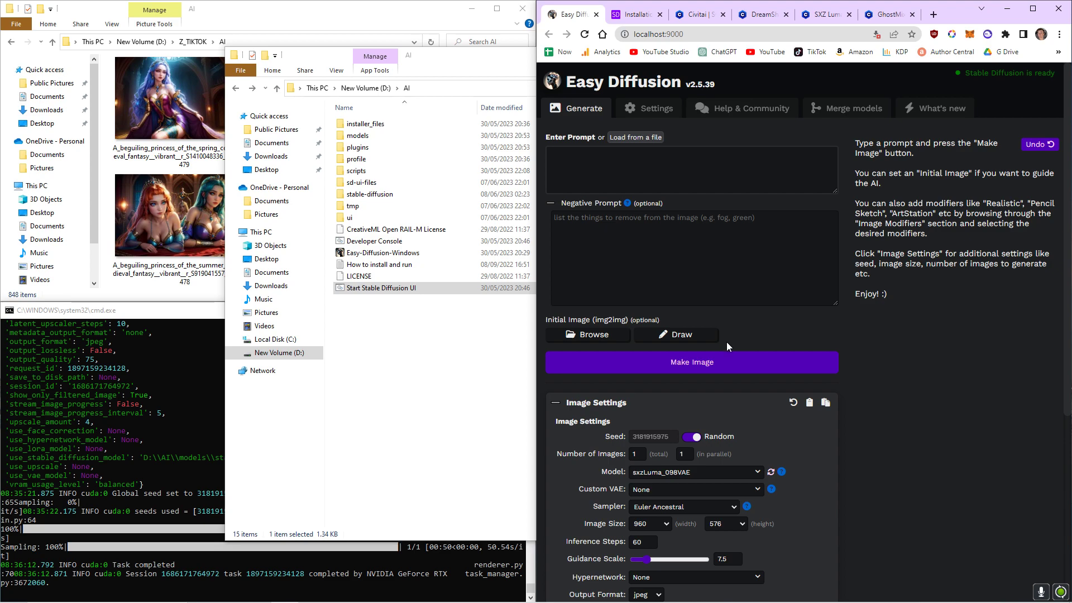
# Compare the Model list in Image Settings with the files in the models\stable-diffusion folder.
pyautogui.scroll(-1, 715, 465)
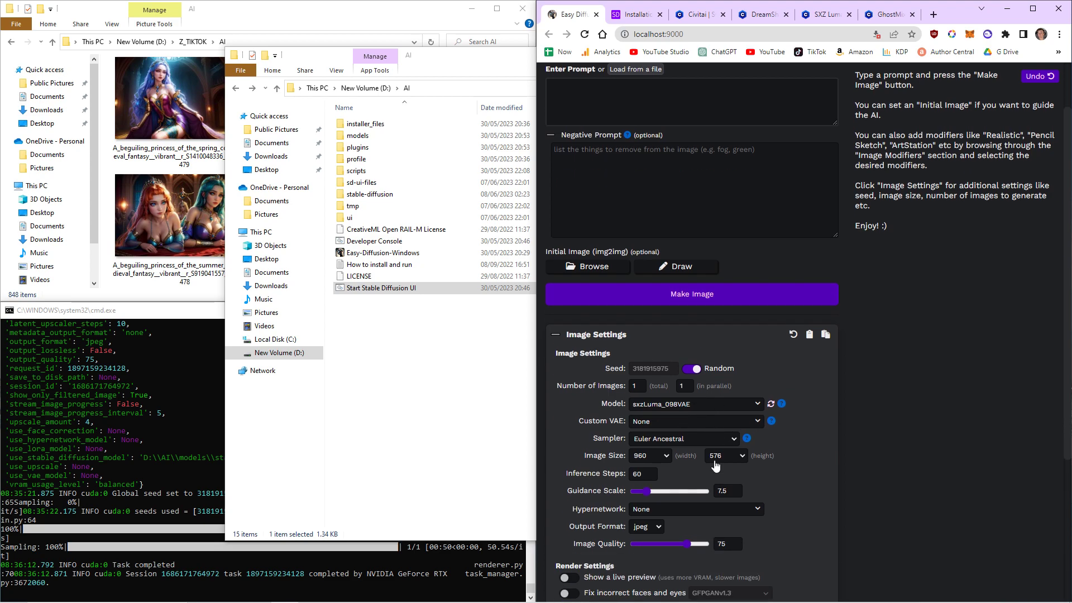
pyautogui.scroll(-1, 715, 465)
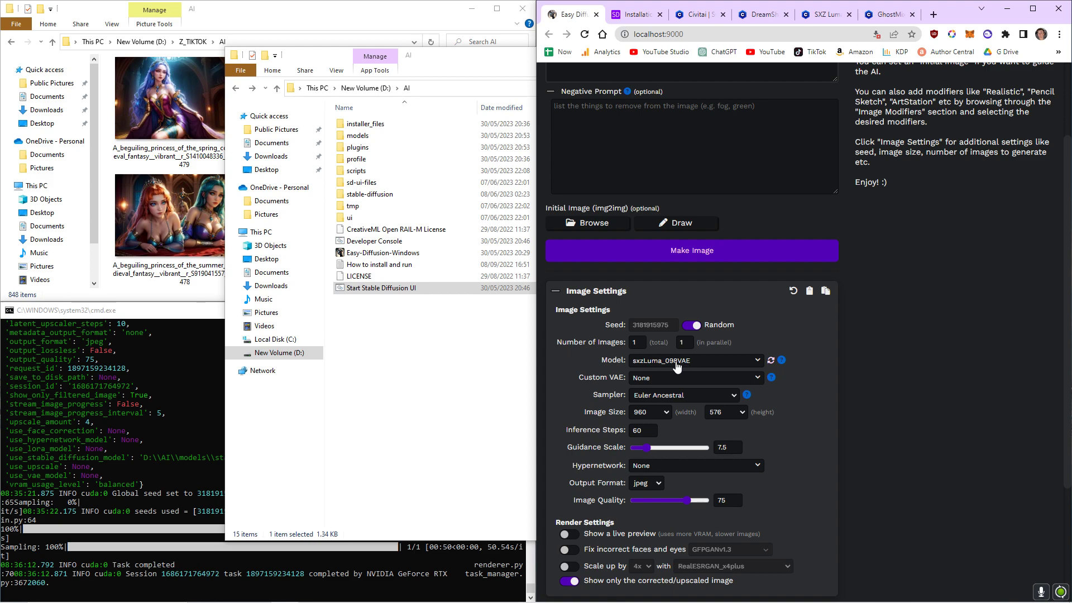
pyautogui.click(677, 365)
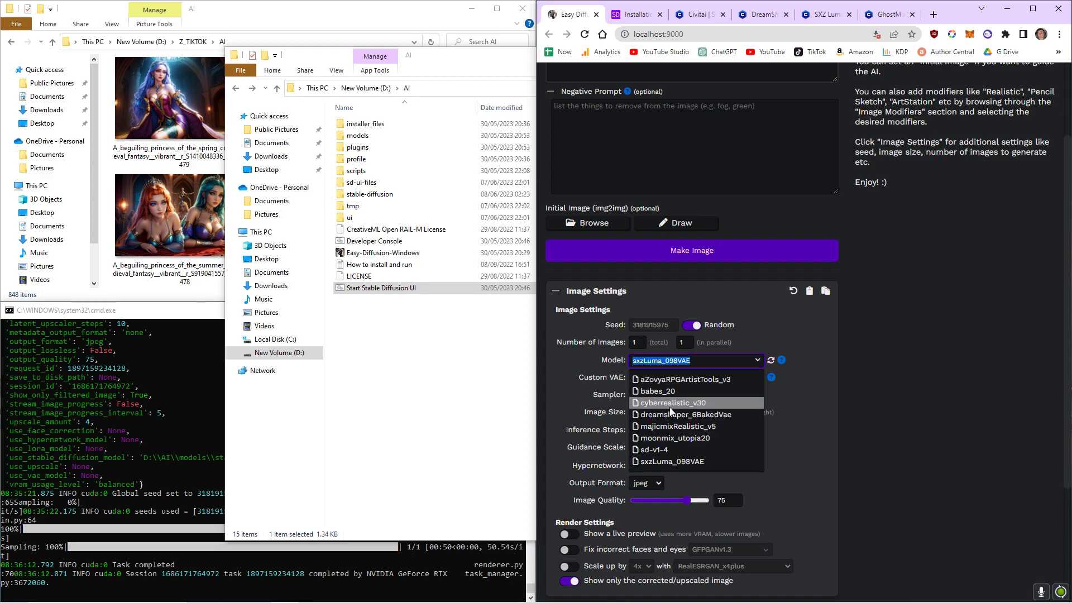
pyautogui.doubleClick(360, 136)
pyautogui.click(364, 173)
pyautogui.doubleClick(364, 173)
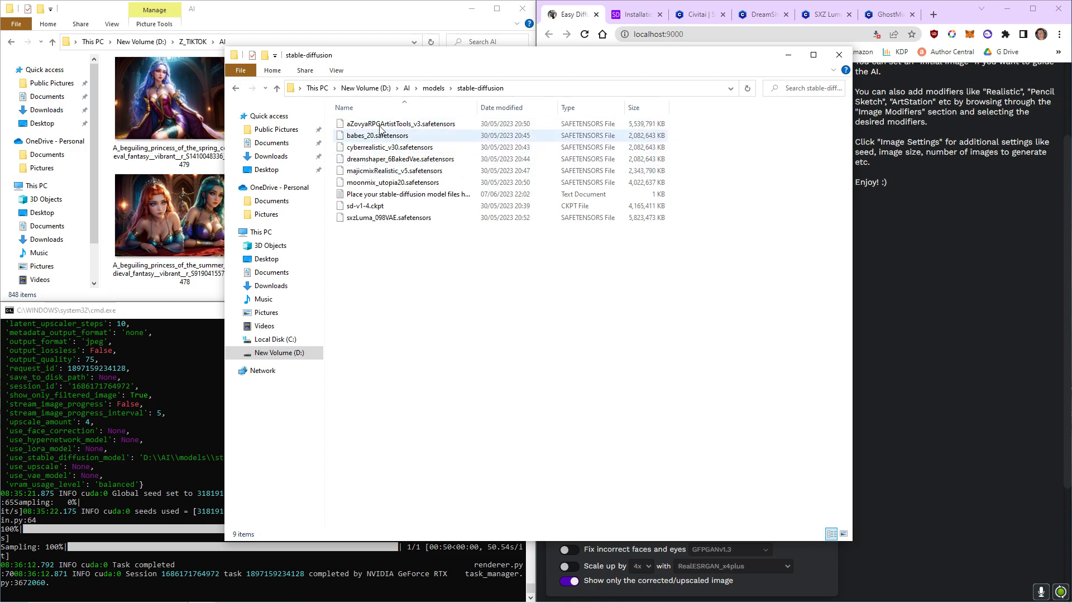
pyautogui.hotkey('alt', 'Tab')
pyautogui.click(664, 364)
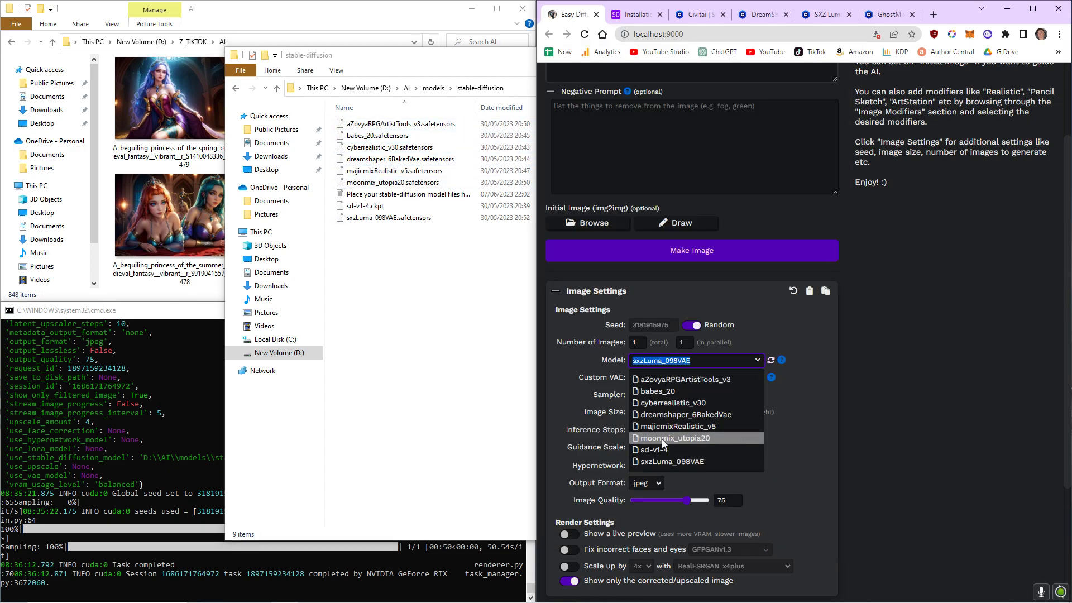
pyautogui.click(900, 335)
# Inspect the image width and height size options in Image Settings.
pyautogui.click(652, 413)
pyautogui.click(653, 416)
pyautogui.click(740, 413)
pyautogui.click(740, 413)
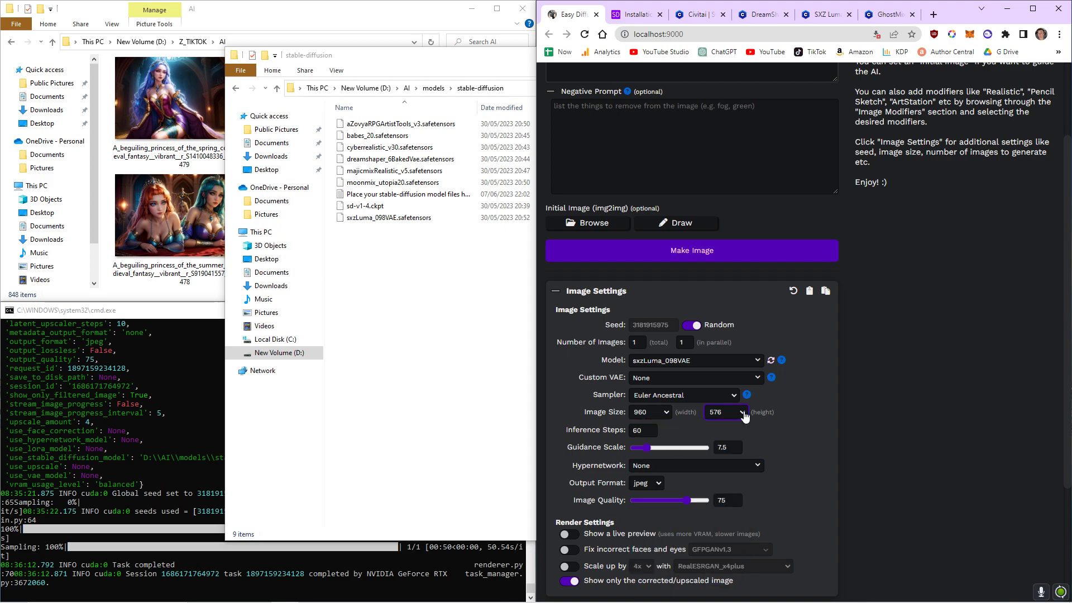
# Examine the inference steps field and the list of available models in Image Settings.
pyautogui.doubleClick(647, 429)
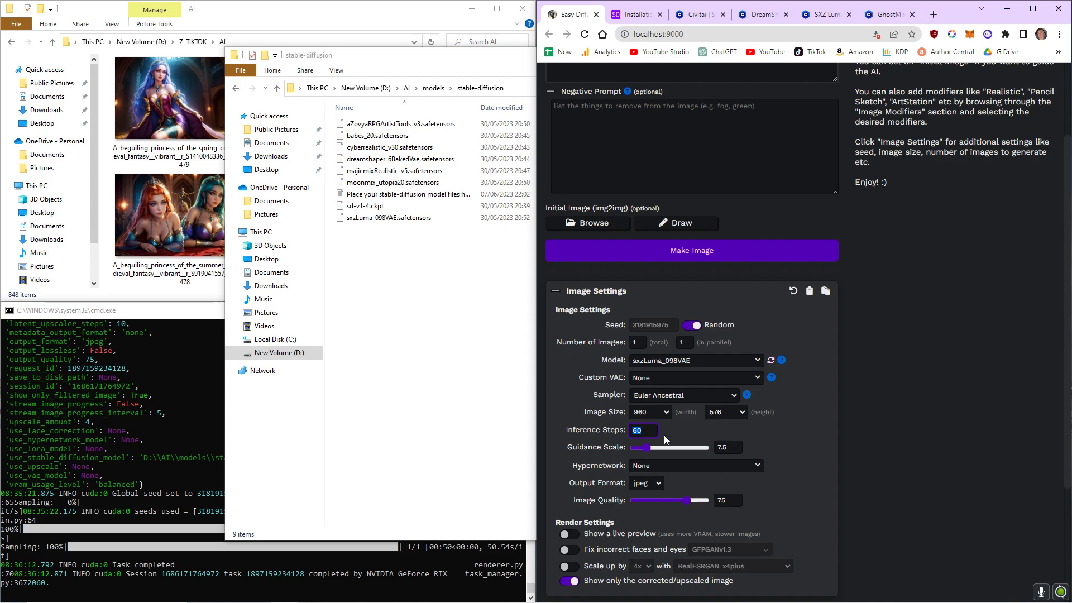
pyautogui.click(646, 430)
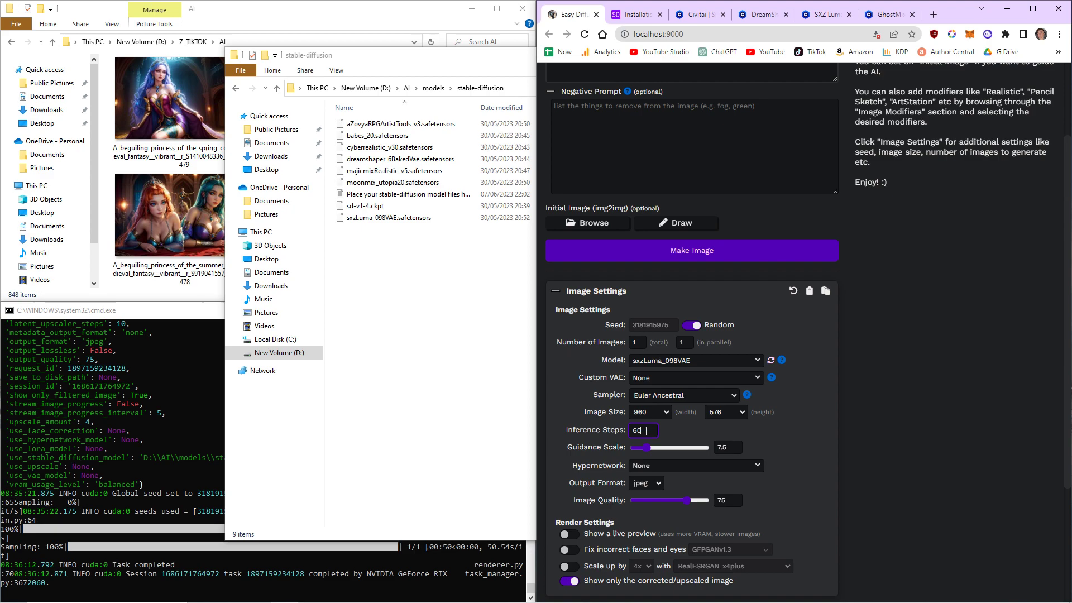
pyautogui.click(654, 360)
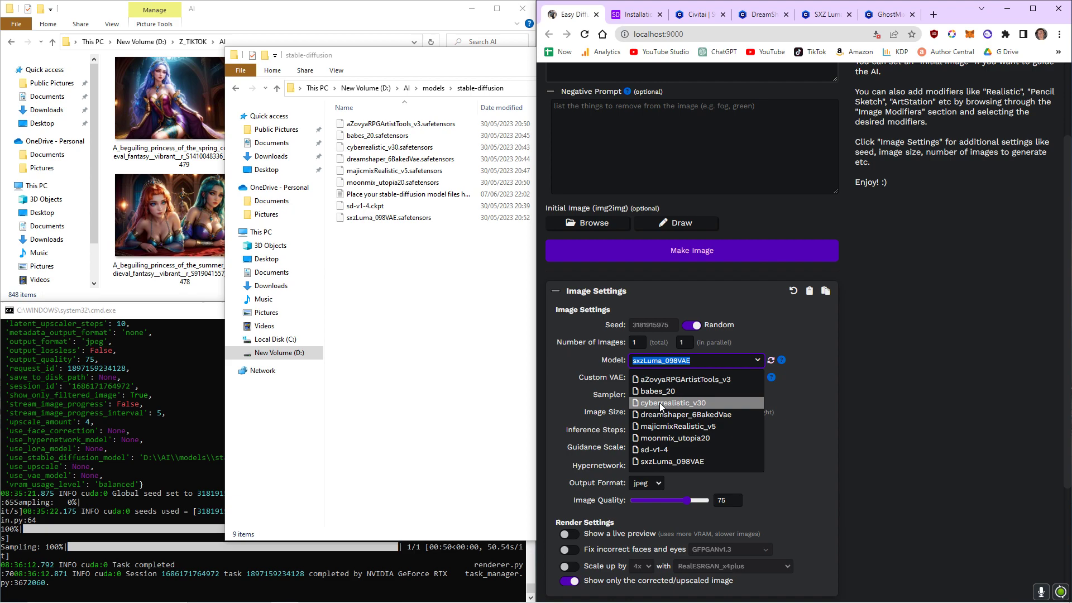
pyautogui.click(820, 399)
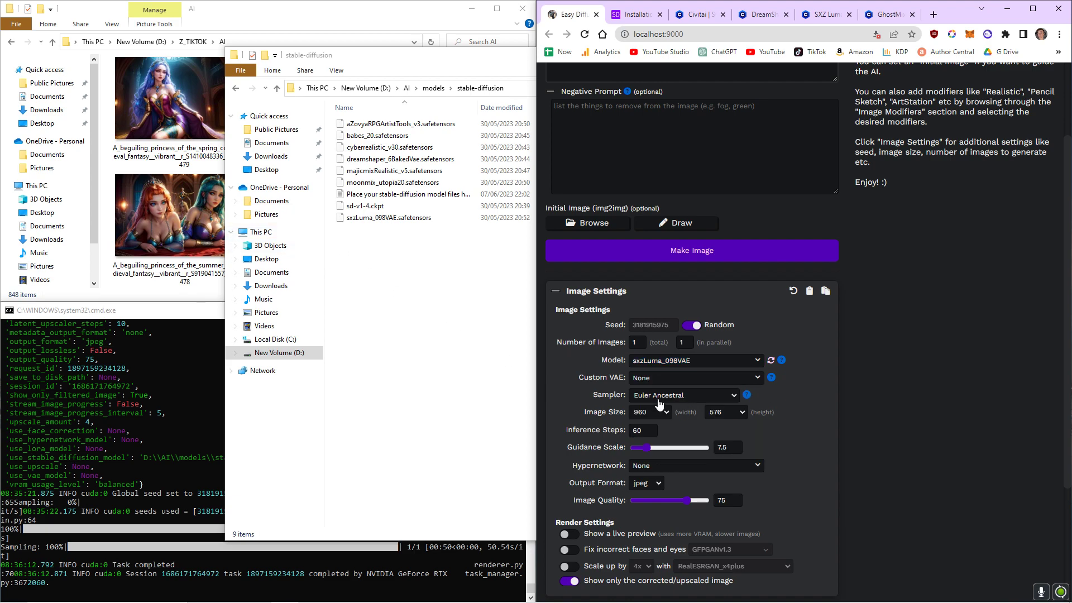
pyautogui.scroll(1, 659, 399)
pyautogui.scroll(-1, 672, 422)
pyautogui.scroll(-1, 718, 515)
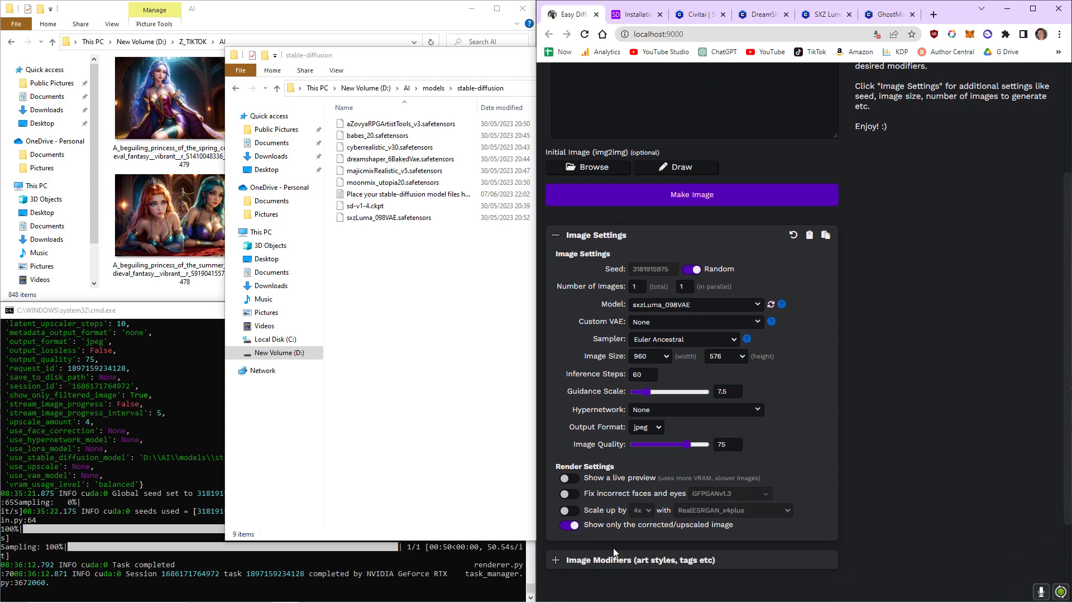
pyautogui.scroll(3, 615, 456)
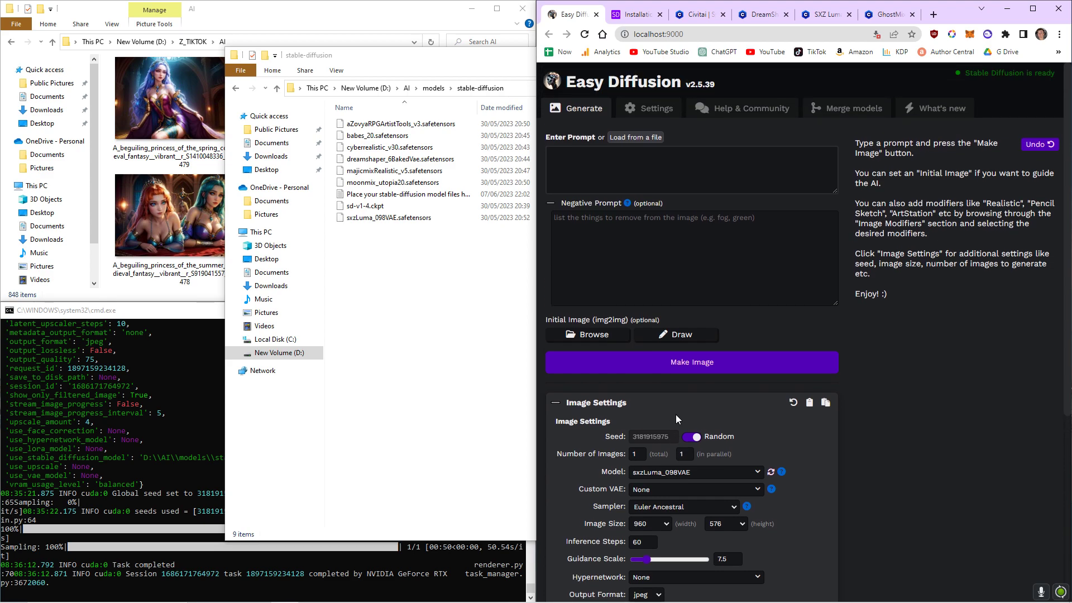
pyautogui.scroll(-1, 675, 418)
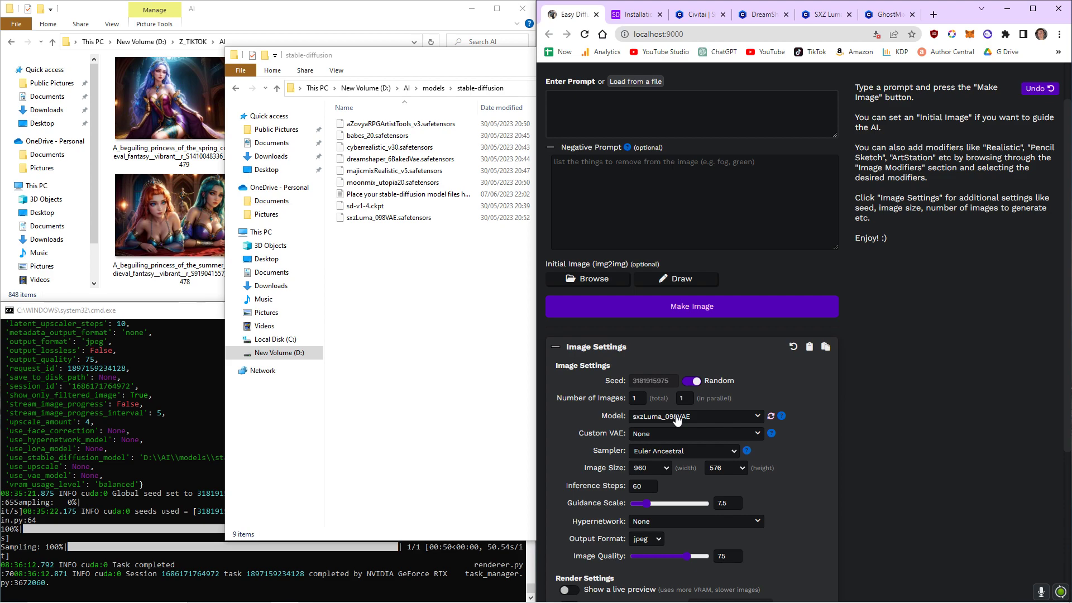
pyautogui.scroll(1, 660, 298)
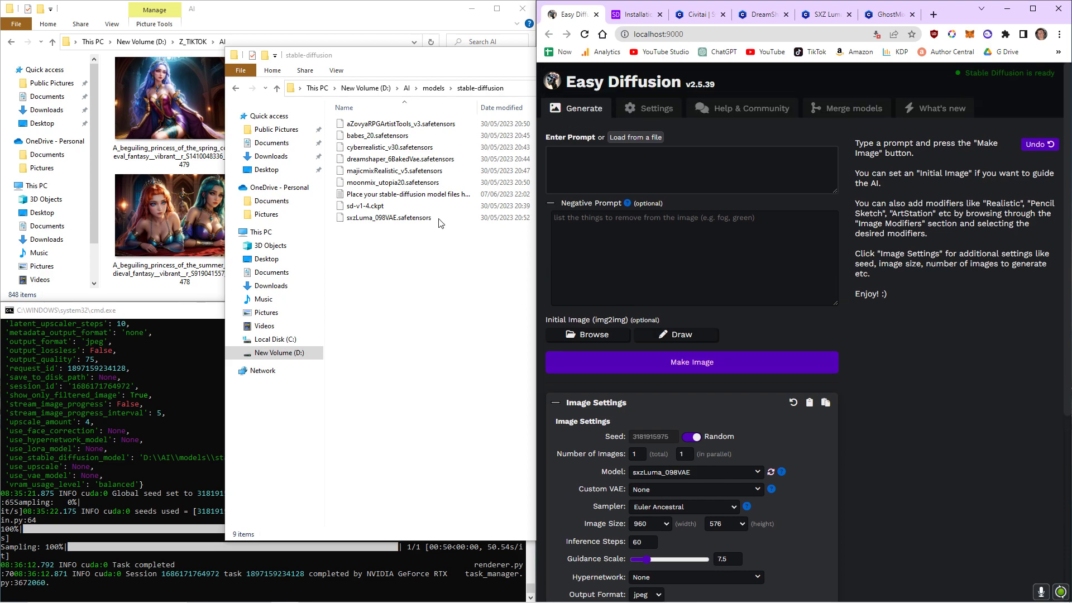
# Enter the prompt "a medieval knight fighting a dragon".
pyautogui.click(678, 172)
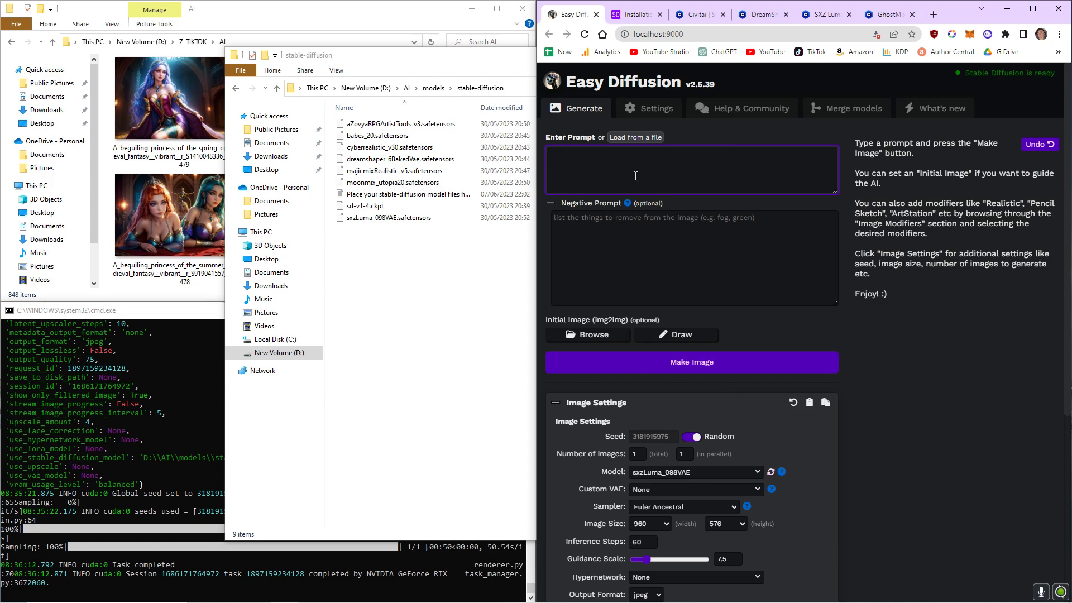
pyautogui.write('a medival knig')
pyautogui.hotkey('ctrl', 'a')
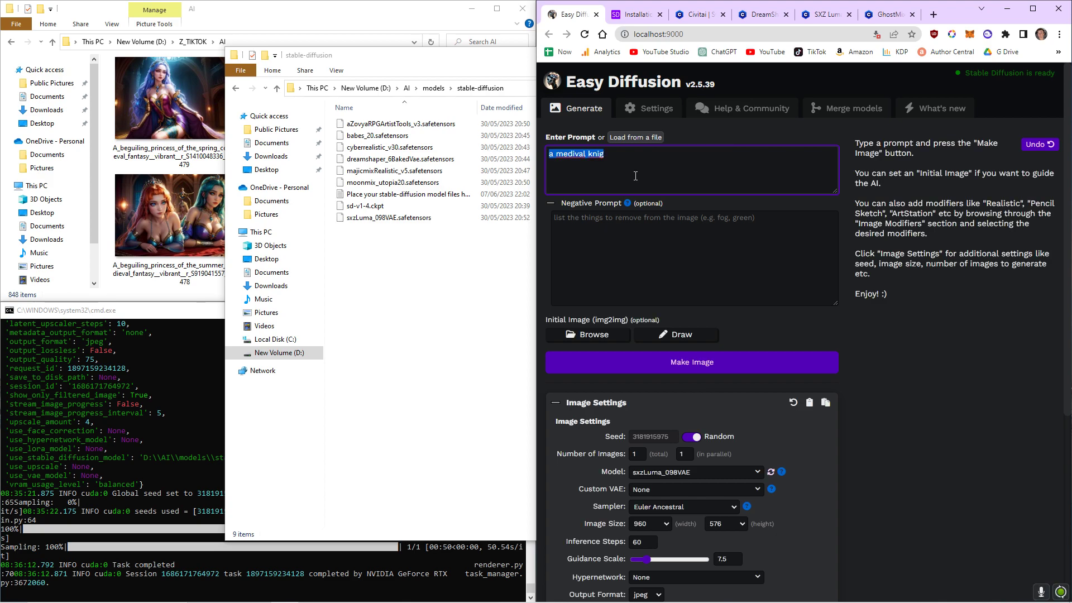
pyautogui.press('BackSpace')
pyautogui.write('a medieval knight fighting a dragon')
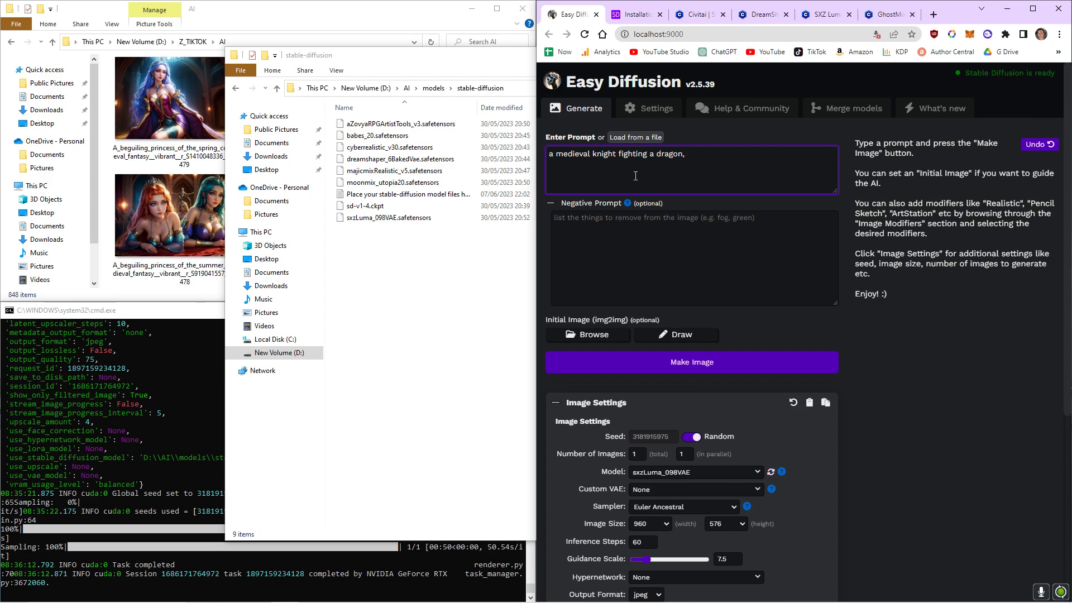
pyautogui.write(', realistic, vibrant, make the armo')
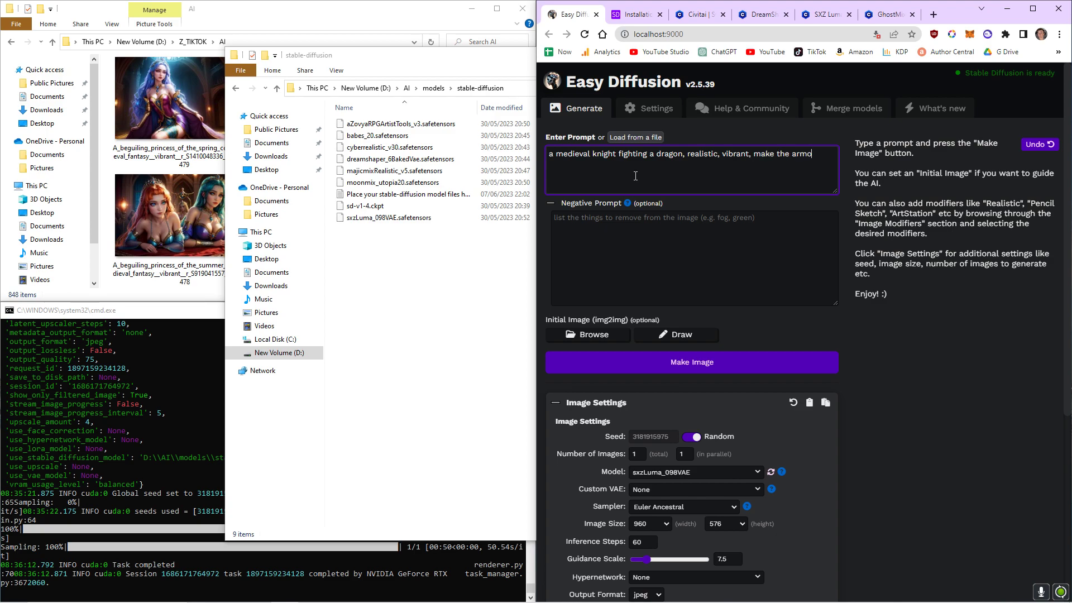
pyautogui.write('r gold, make the sword have a red jewel on it')
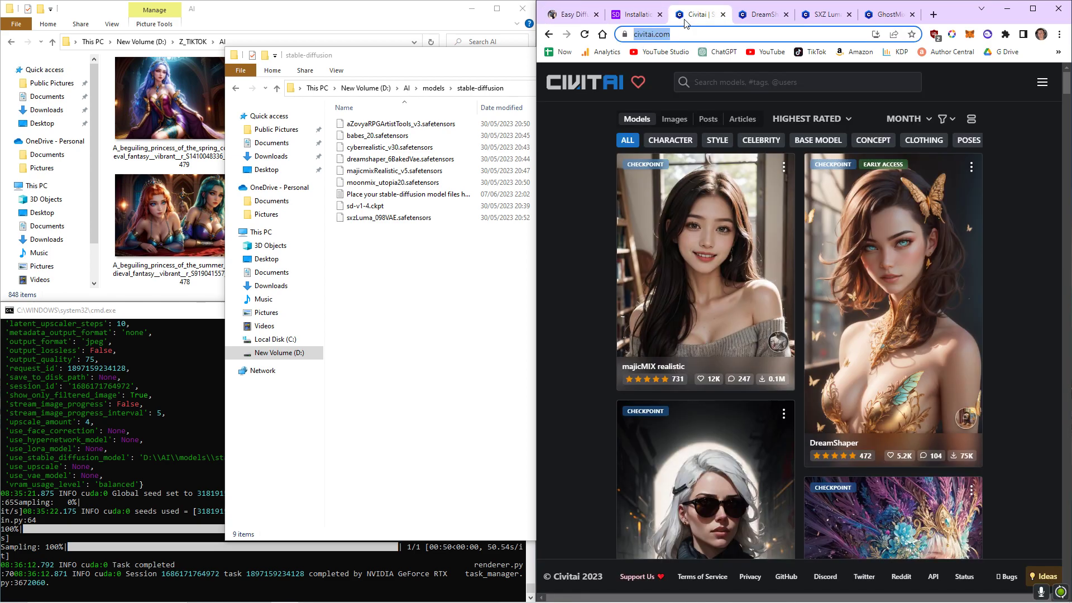
# Enter the negative prompt "no extra legs, no extra limbs, no black and white, no goofy faces, no old people, no disformed bodies,".
pyautogui.click(689, 15)
pyautogui.click(575, 15)
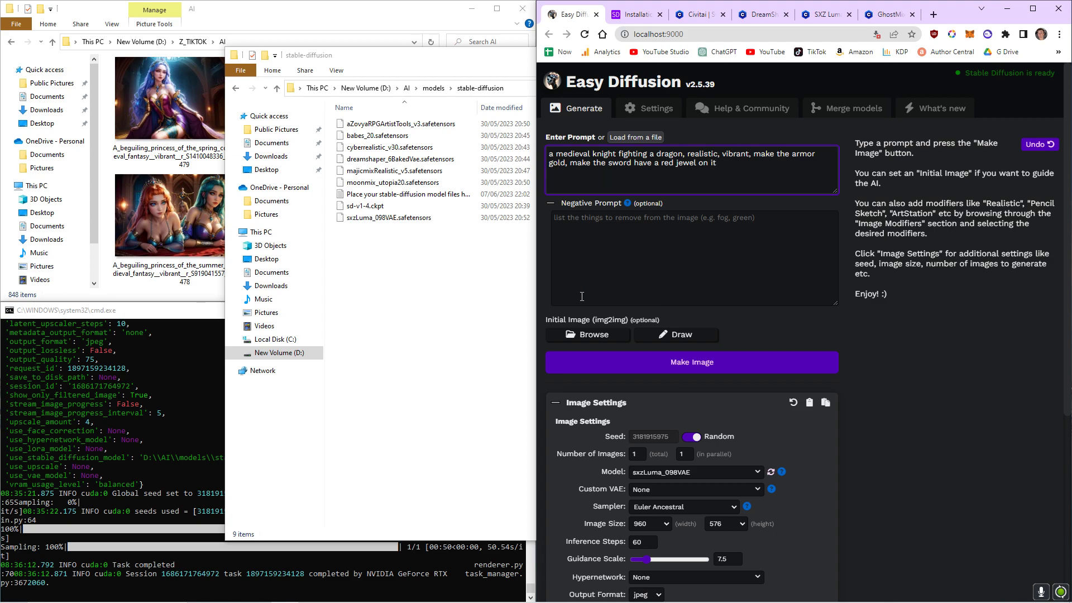
pyautogui.click(637, 238)
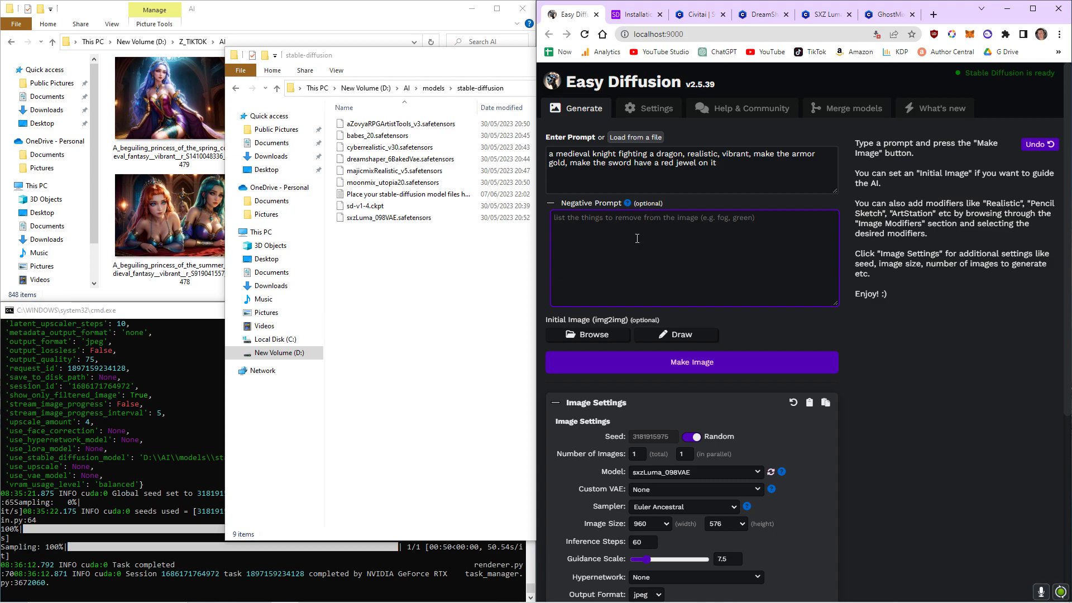
pyautogui.write('no extra legs, no extra ')
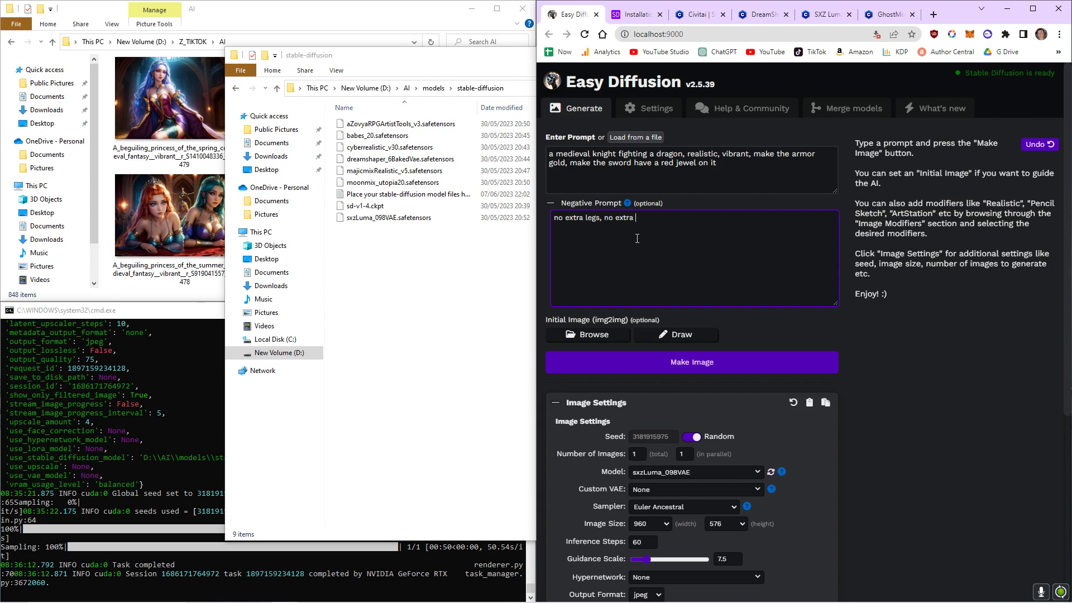
pyautogui.write('limbs, no black and white, no goofy faces, ')
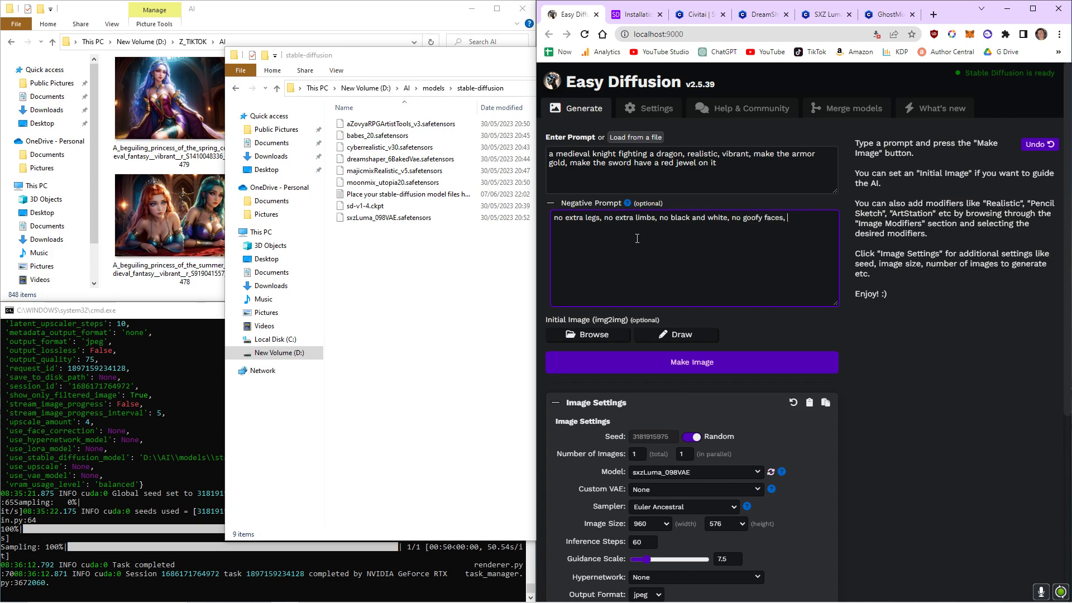
pyautogui.write('no old people, no disformed bodies,')
# Append ", perfect eyes" to the end of the prompt.
pyautogui.click(729, 168)
pyautogui.write(', perfects')
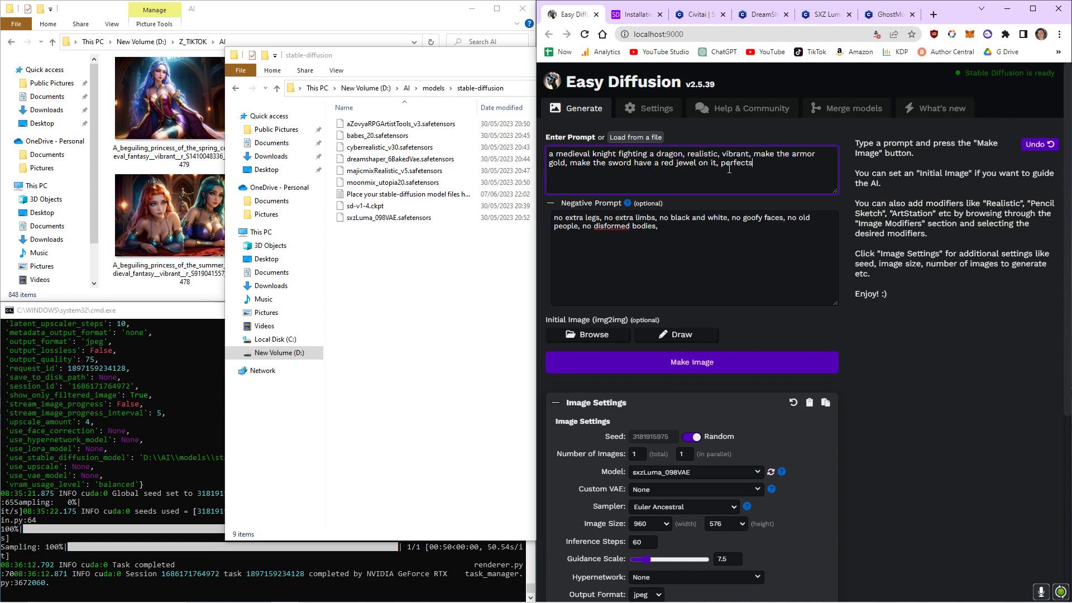
pyautogui.press('BackSpace')
pyautogui.write('eye')
# Generate an image from the current prompt and settings.
pyautogui.scroll(-4, 700, 422)
pyautogui.scroll(4, 644, 444)
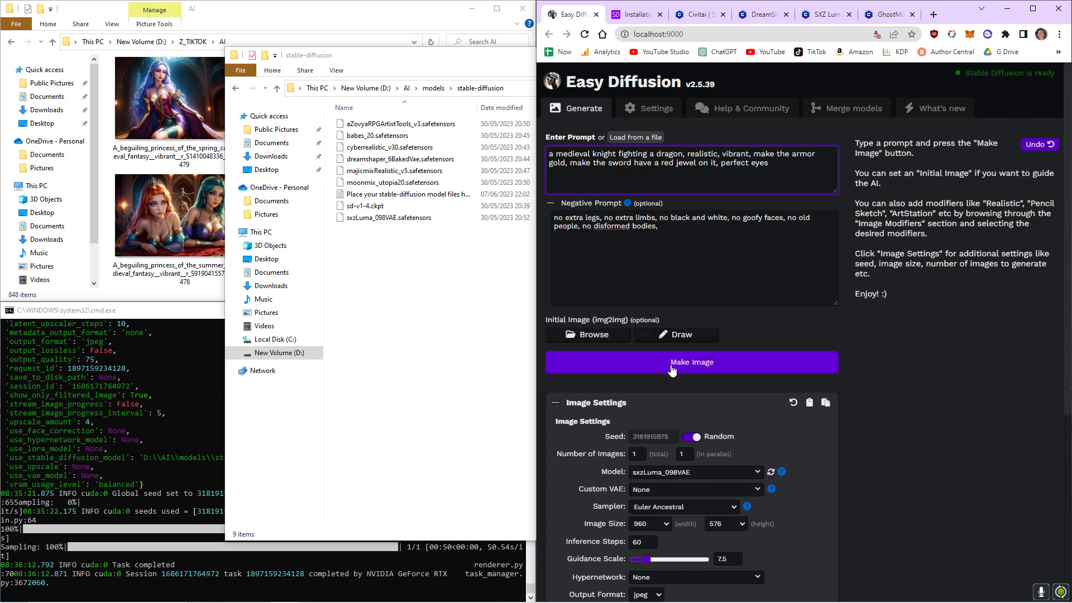
pyautogui.click(693, 362)
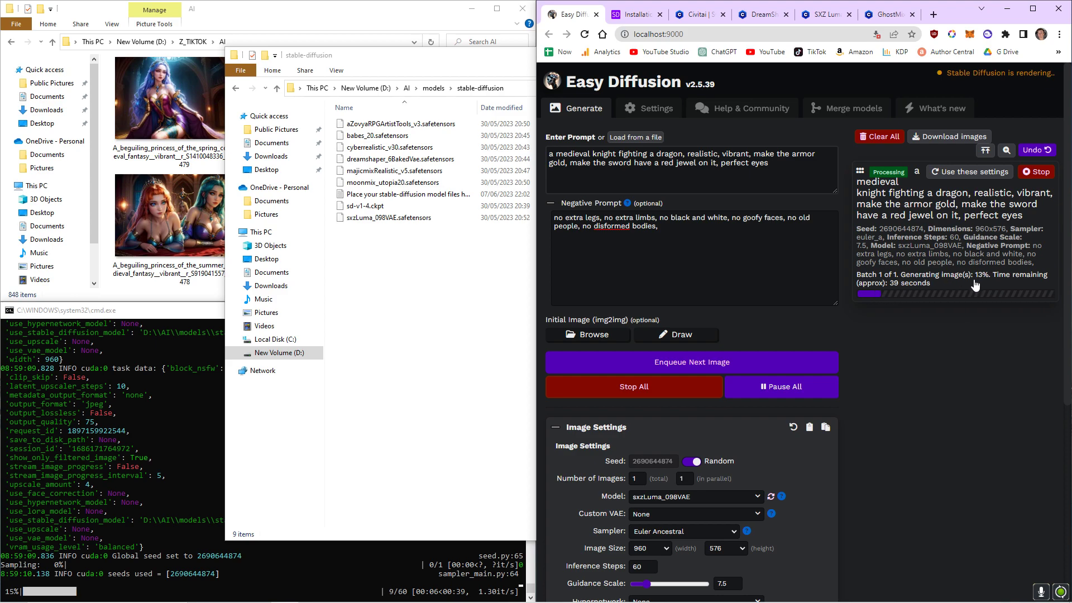
# Look through the System Settings page, then return to the Generate page.
pyautogui.scroll(-1, 781, 412)
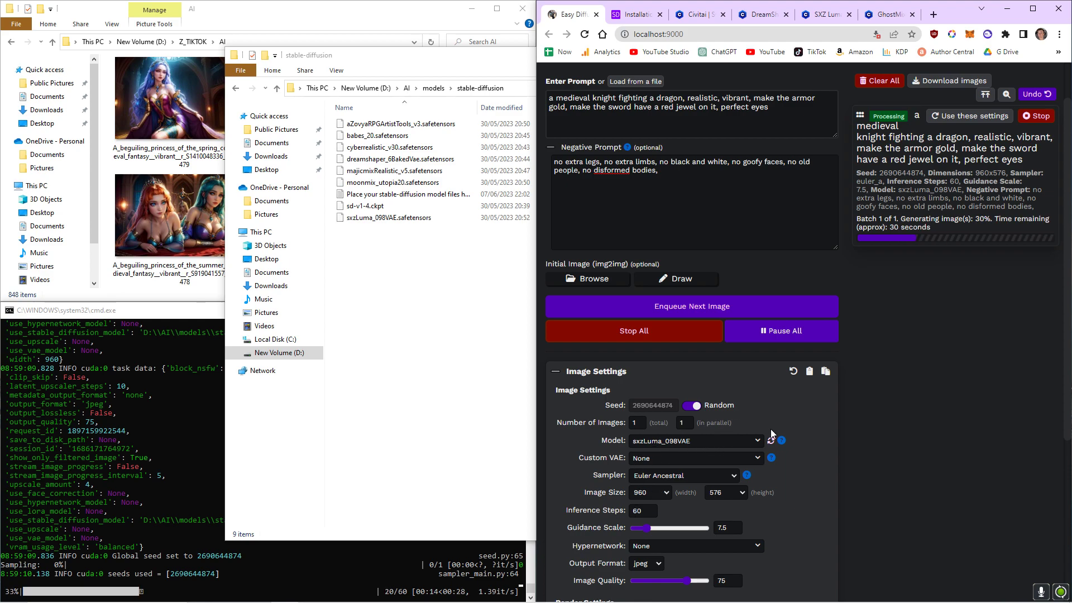
pyautogui.scroll(1, 808, 473)
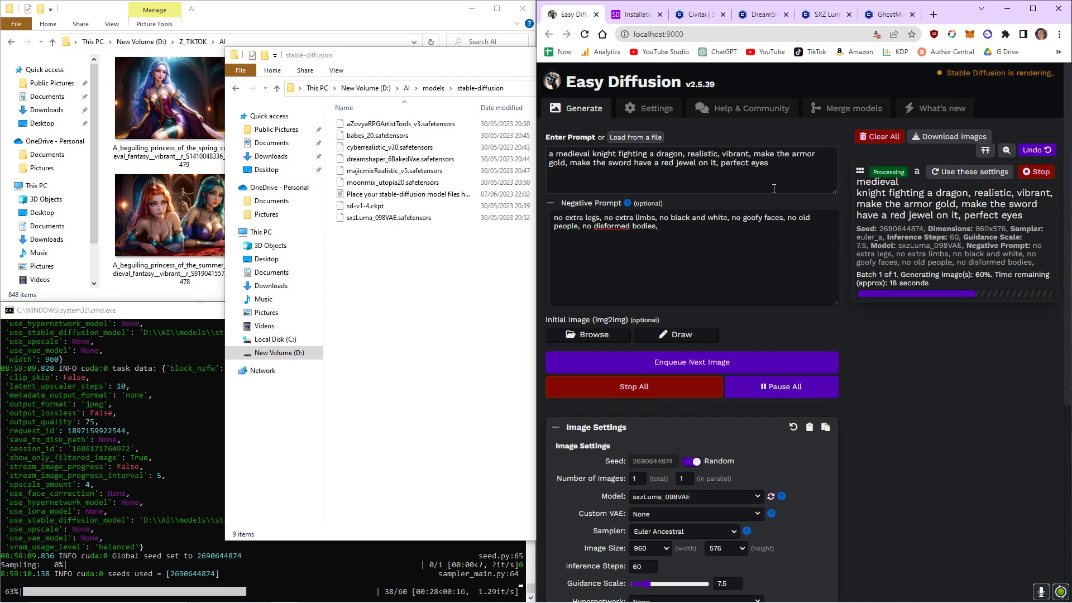
pyautogui.click(652, 109)
pyautogui.scroll(-2, 790, 309)
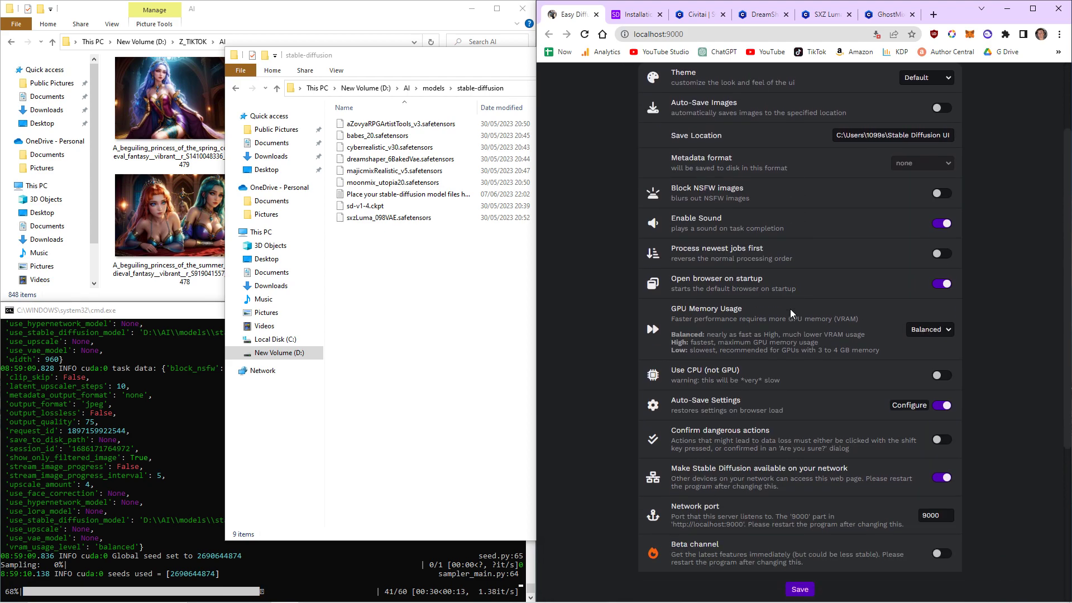
pyautogui.scroll(2, 778, 313)
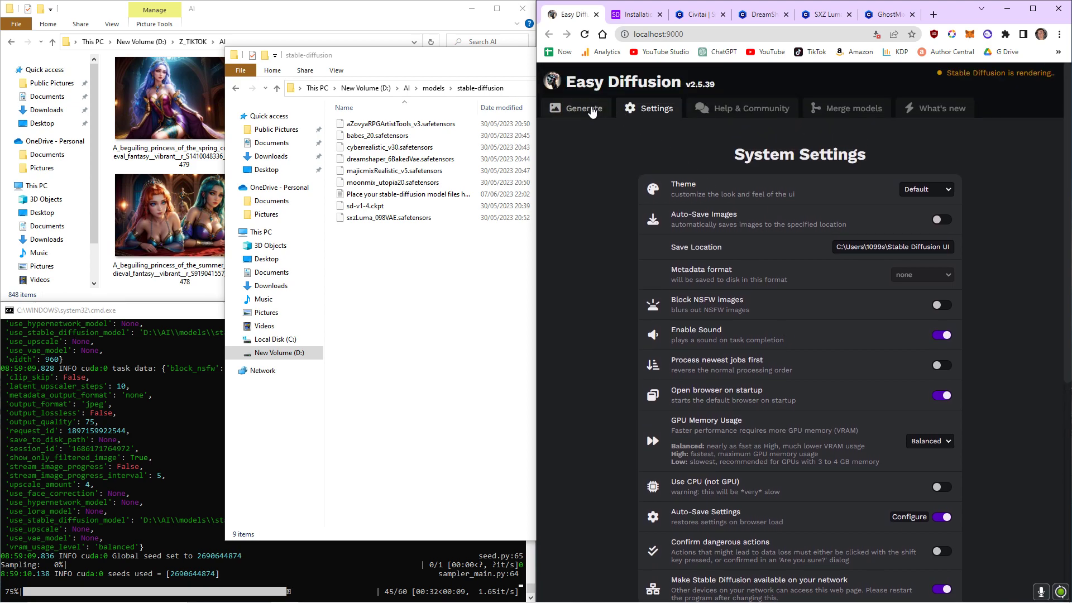
pyautogui.click(592, 113)
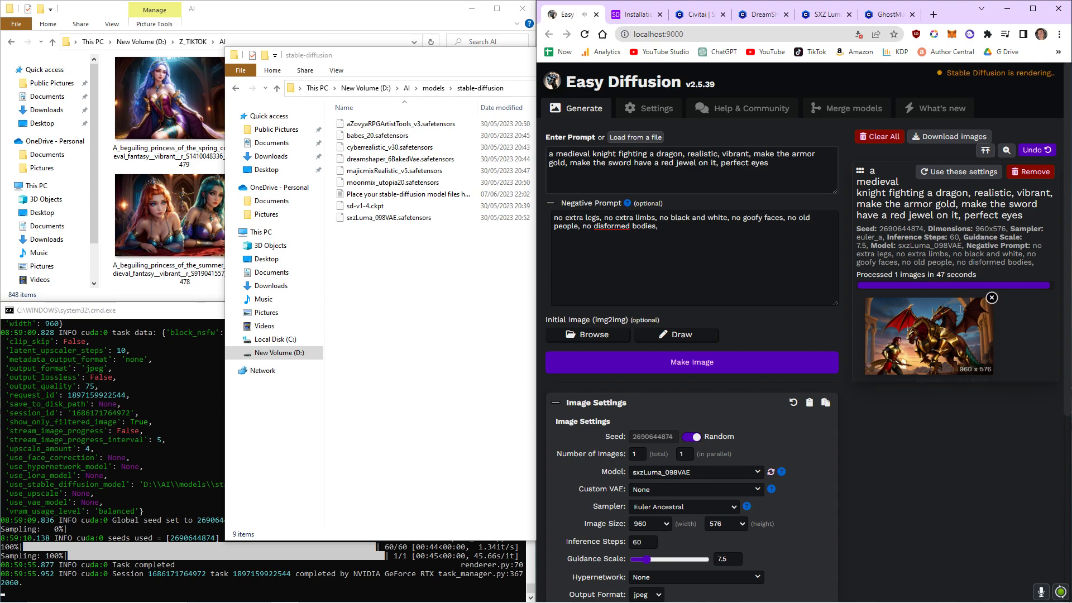
# Open the generated knight image in a new tab to view it full size, then remove it from the results.
pyautogui.rightClick(895, 310)
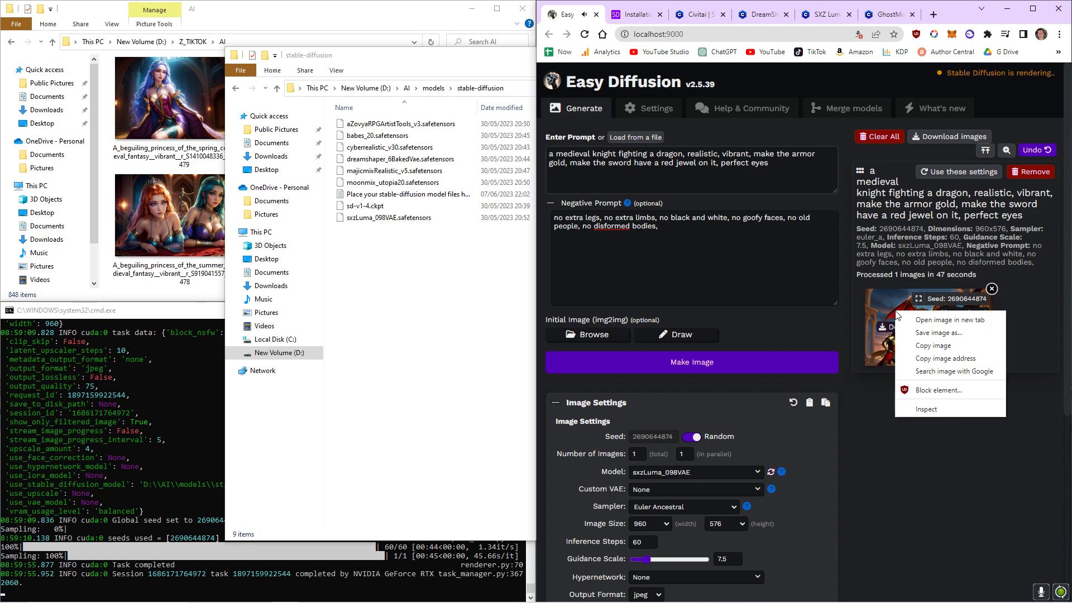
pyautogui.click(925, 323)
pyautogui.click(623, 19)
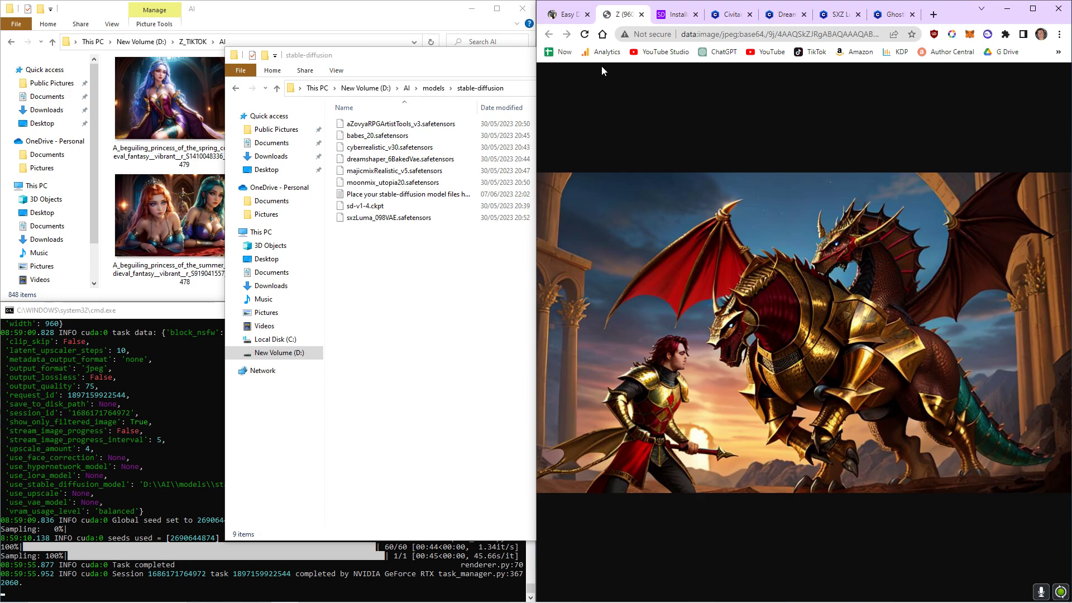
pyautogui.click(576, 15)
pyautogui.moveTo(983, 323)
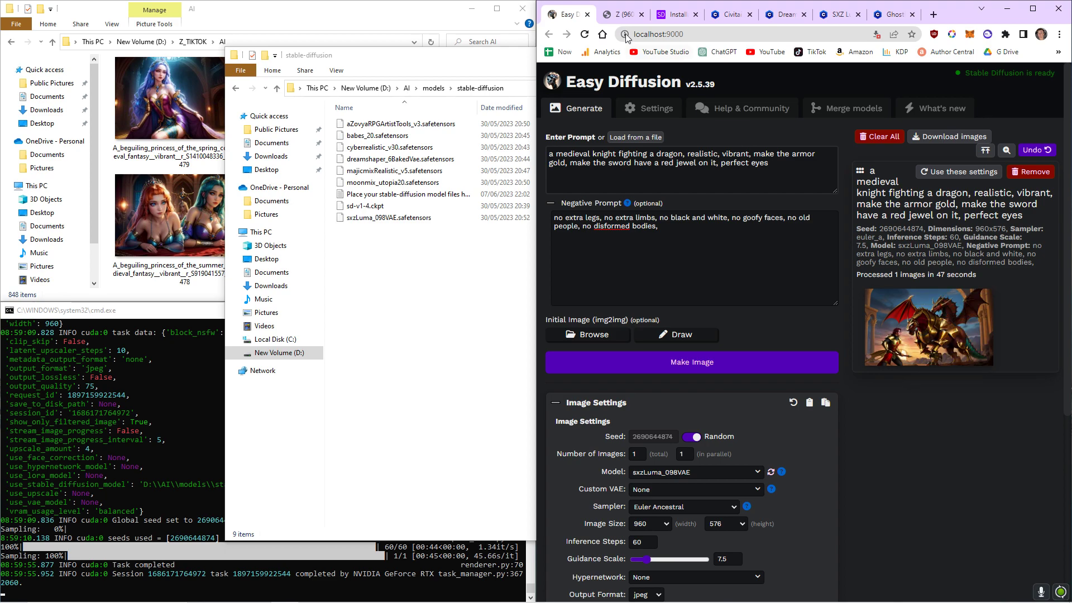
pyautogui.click(620, 13)
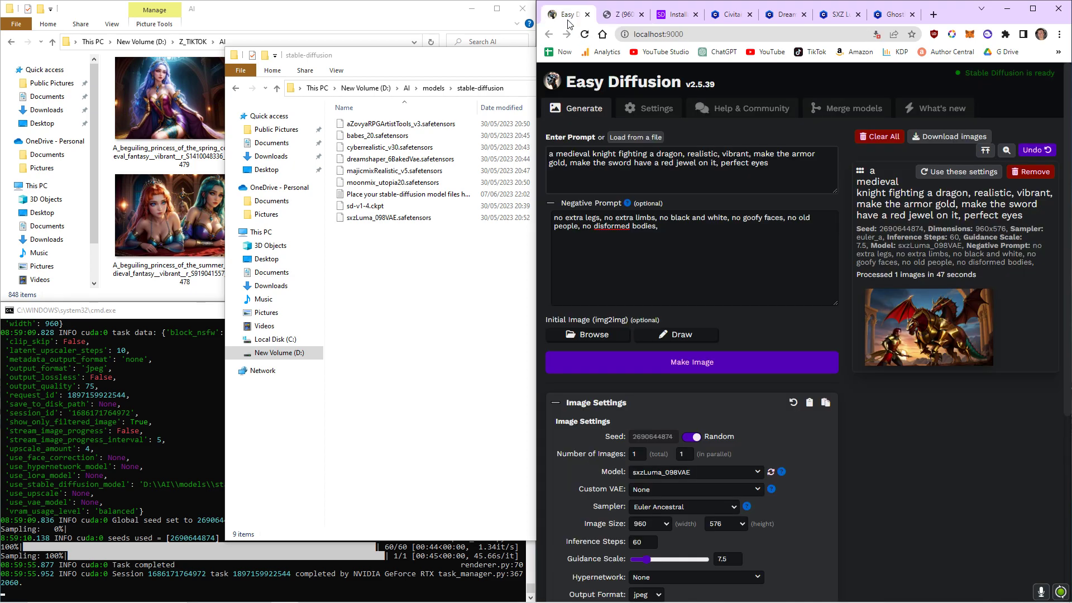
pyautogui.click(564, 15)
pyautogui.click(993, 294)
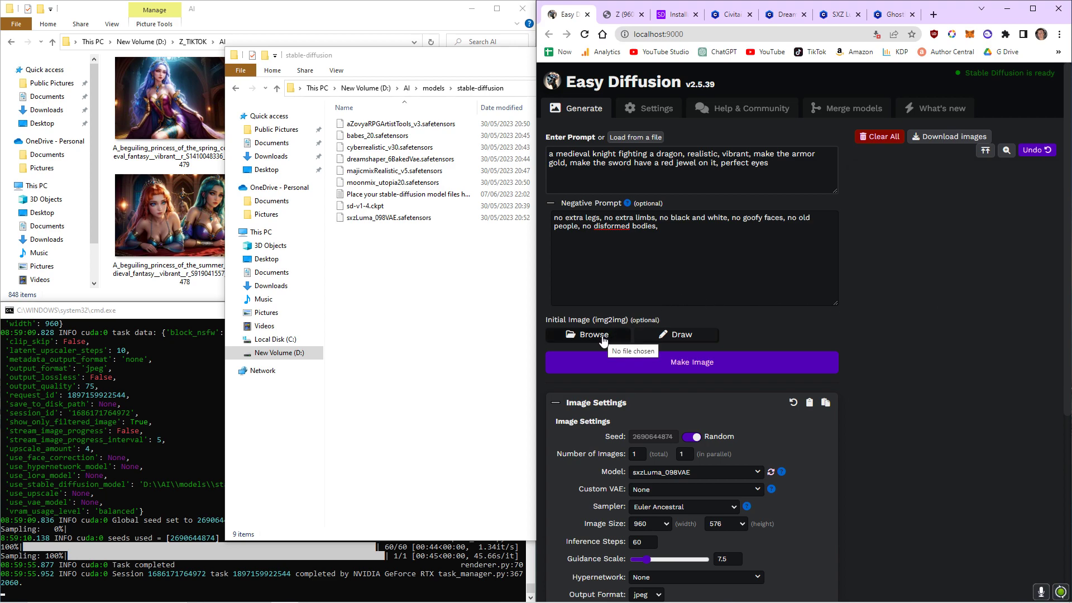
# Replace the whole prompt with "red hair".
pyautogui.moveTo(790, 165); pyautogui.dragTo(505, 147)
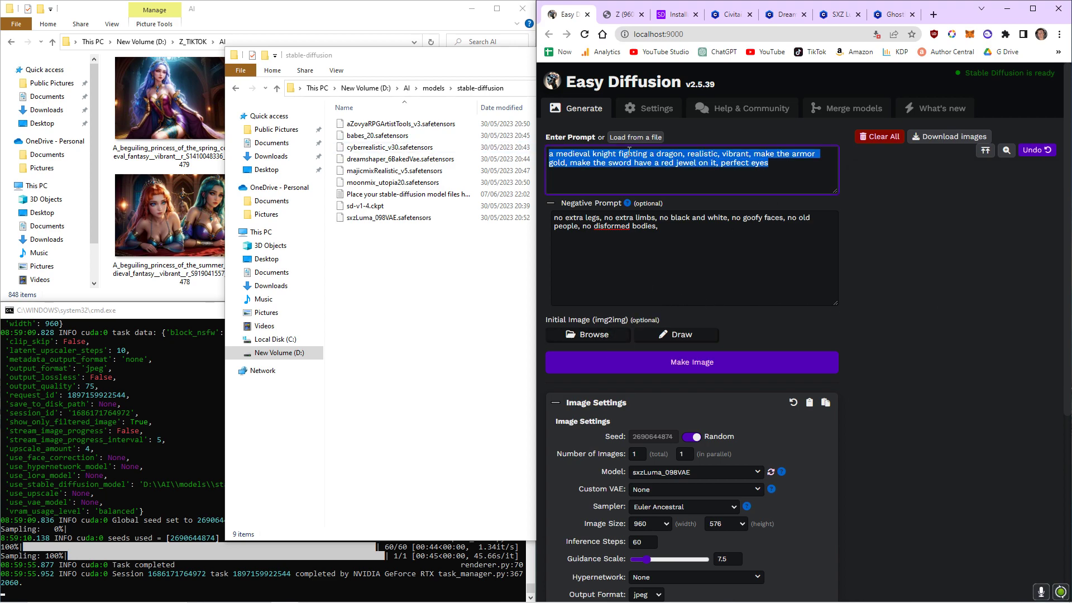
pyautogui.click(267, 44)
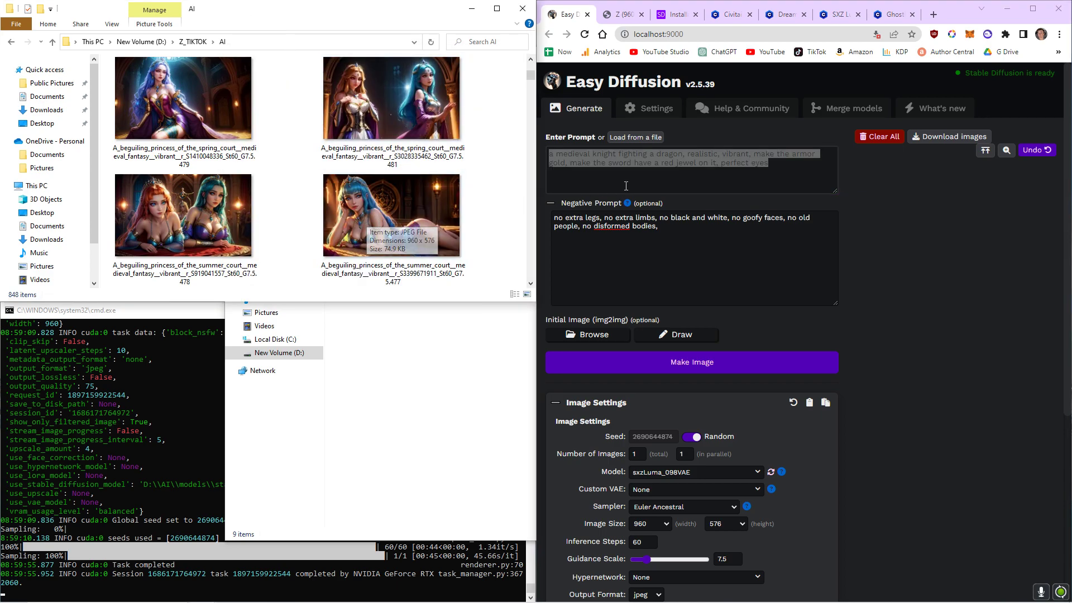
pyautogui.click(774, 168)
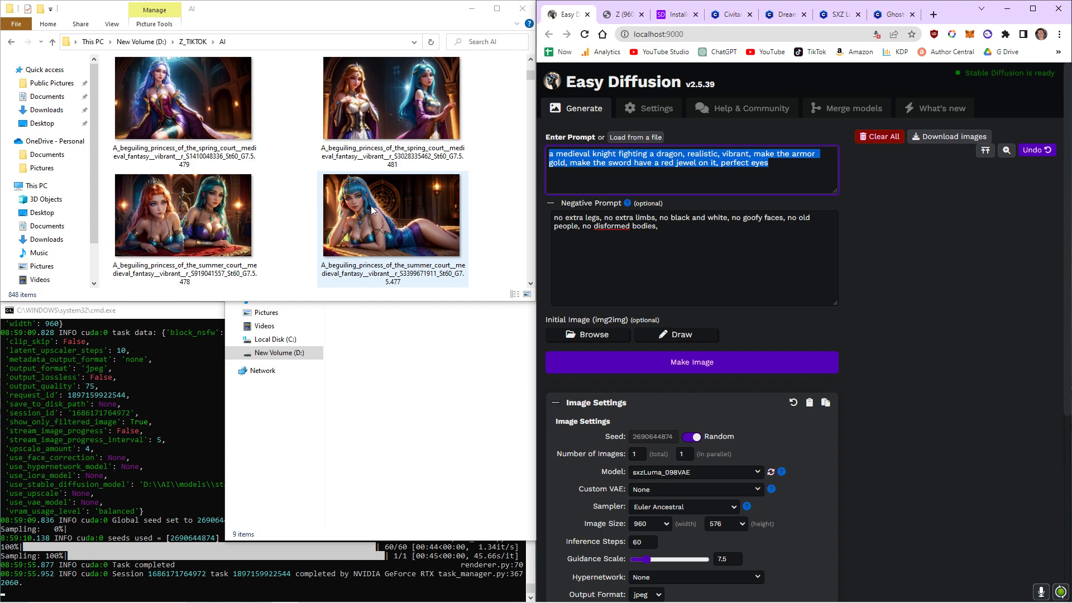
pyautogui.write('red hair')
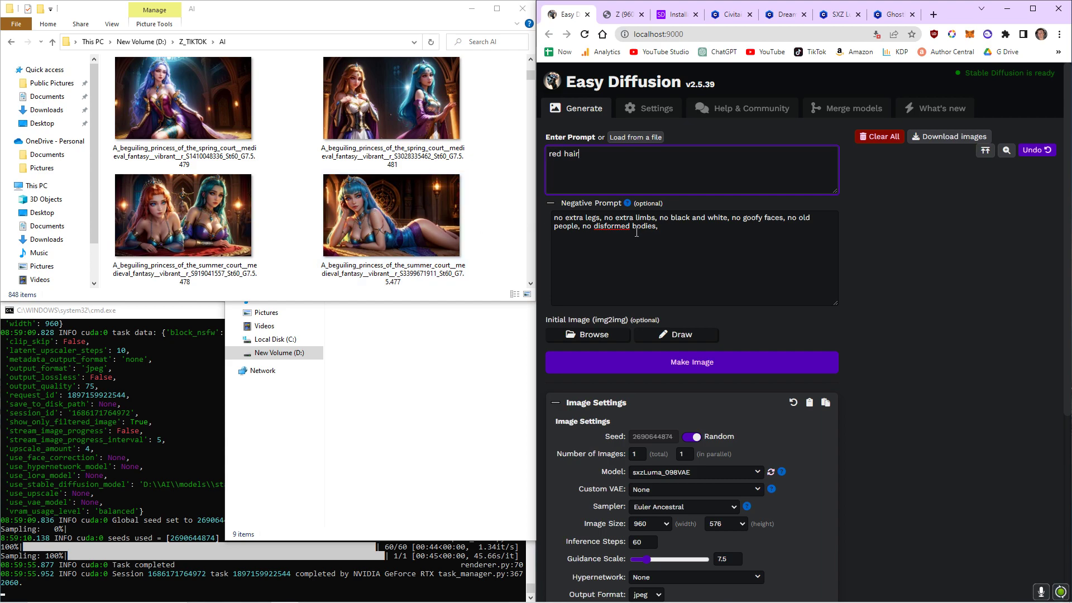
# Use the blue-haired princess image from the AI folder as the initial image and generate.
pyautogui.moveTo(392, 240)
pyautogui.mouseDown()
pyautogui.moveTo(605, 317)
pyautogui.moveTo(580, 332)
pyautogui.mouseUp()
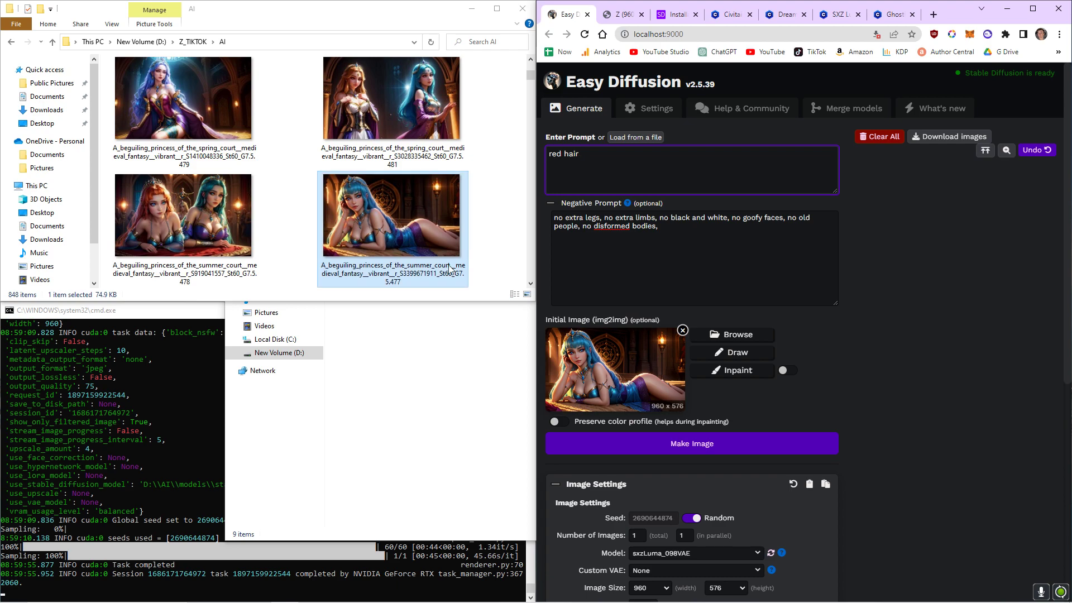
pyautogui.click(691, 450)
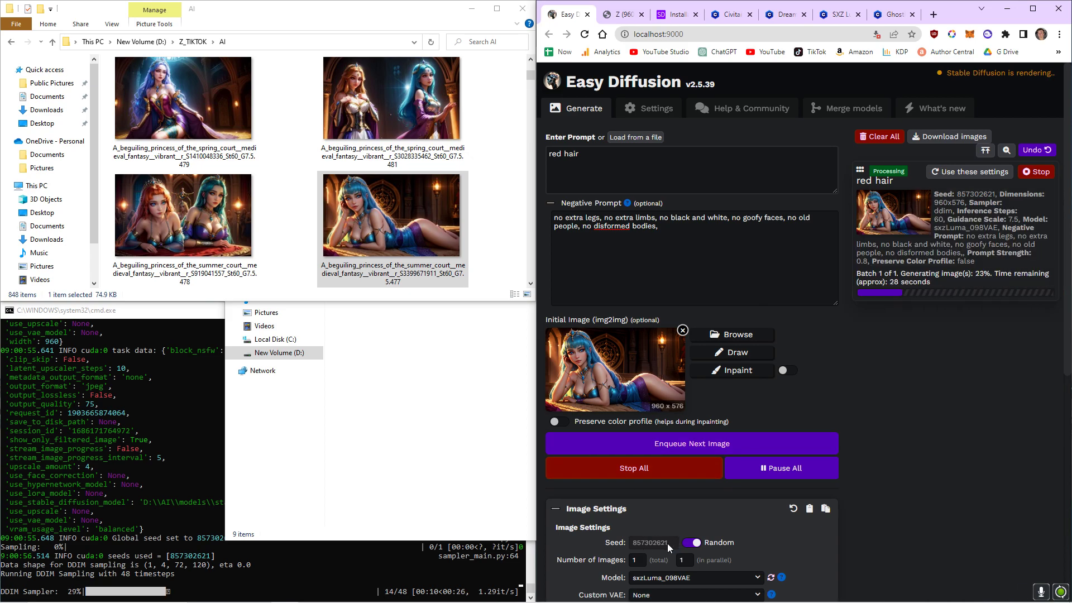
pyautogui.scroll(-1, 672, 543)
pyautogui.click(691, 490)
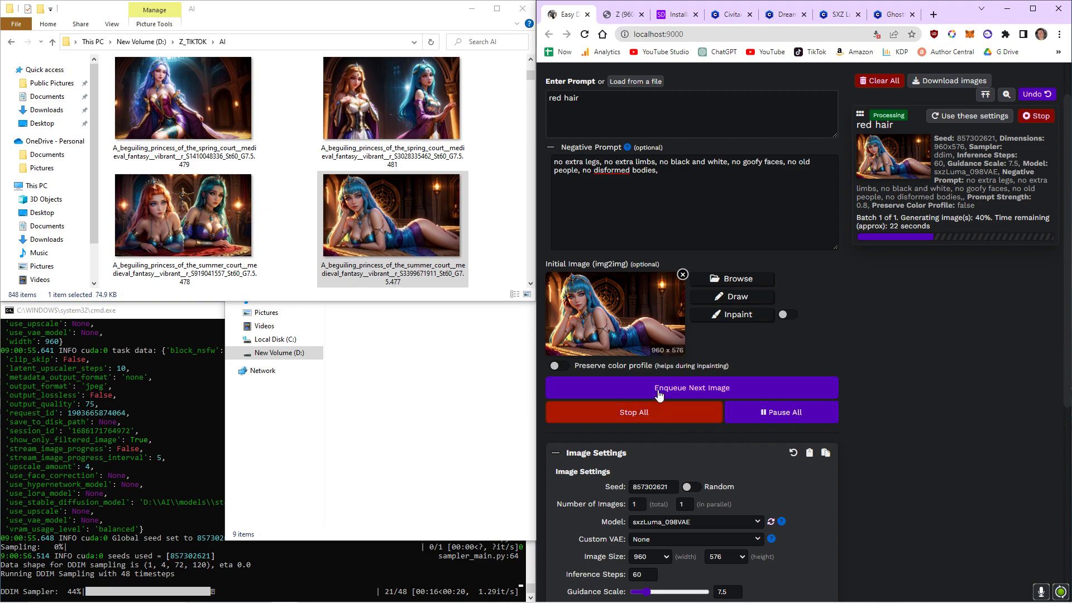
pyautogui.click(686, 486)
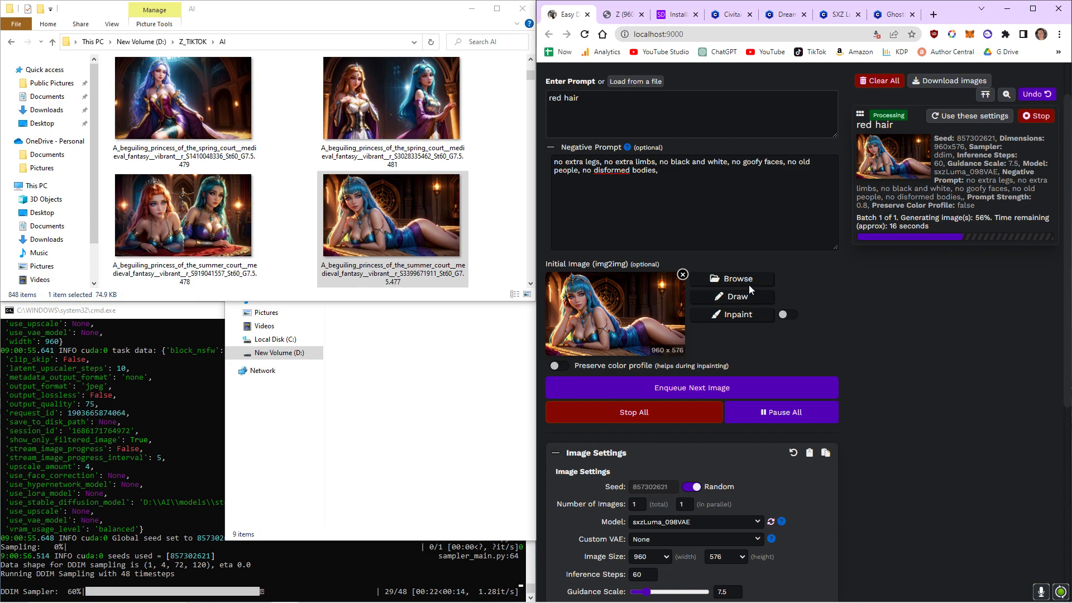
# Change the prompt to "green hair" and enqueue another image from the same initial image.
pyautogui.doubleClick(555, 98)
pyautogui.write('green hga')
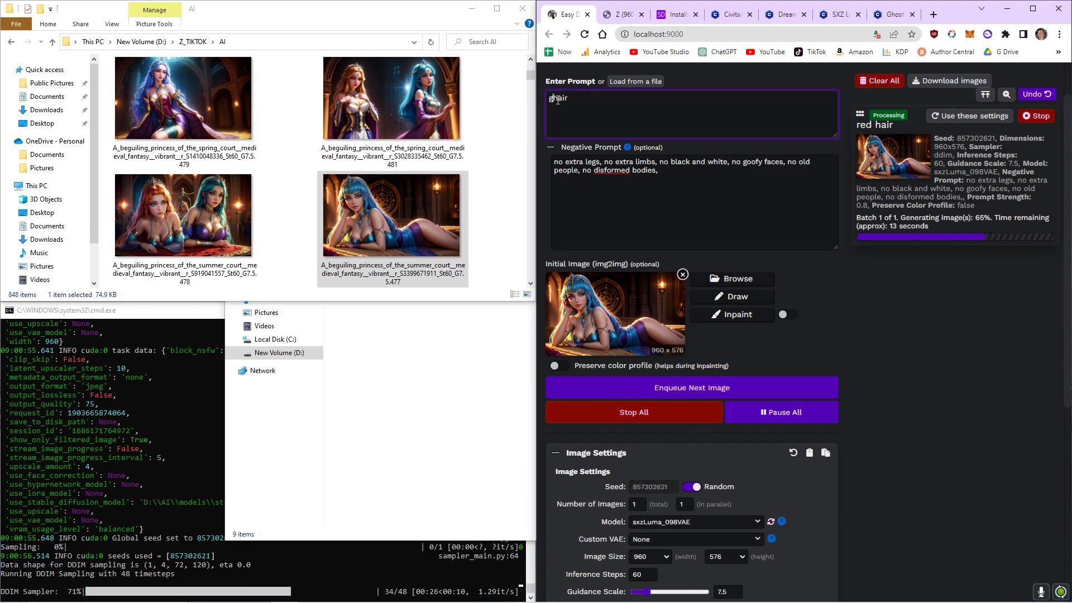
pyautogui.press('BackSpace')
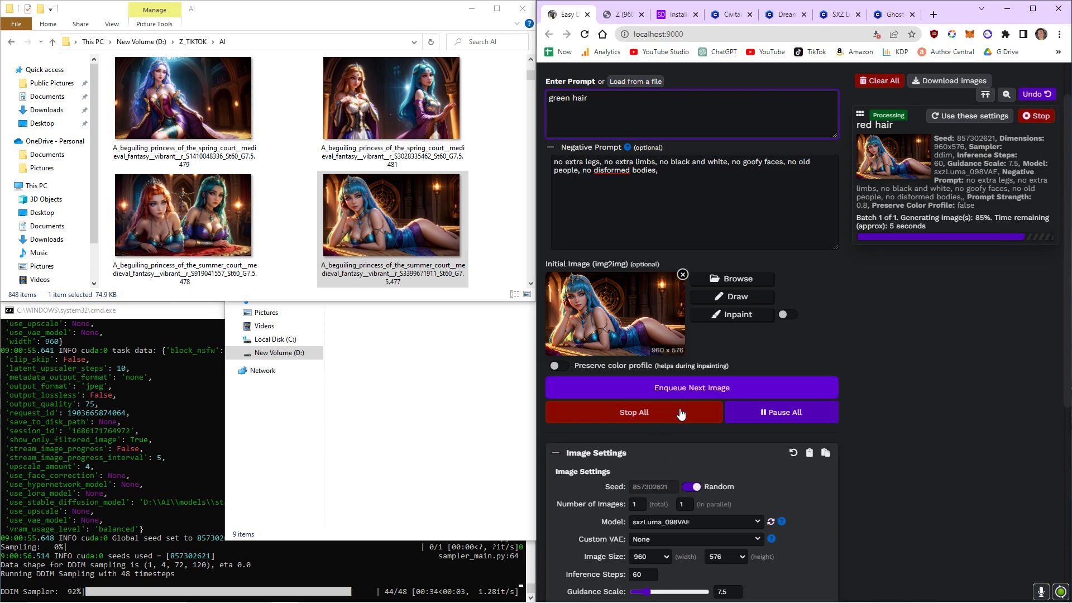
pyautogui.click(677, 391)
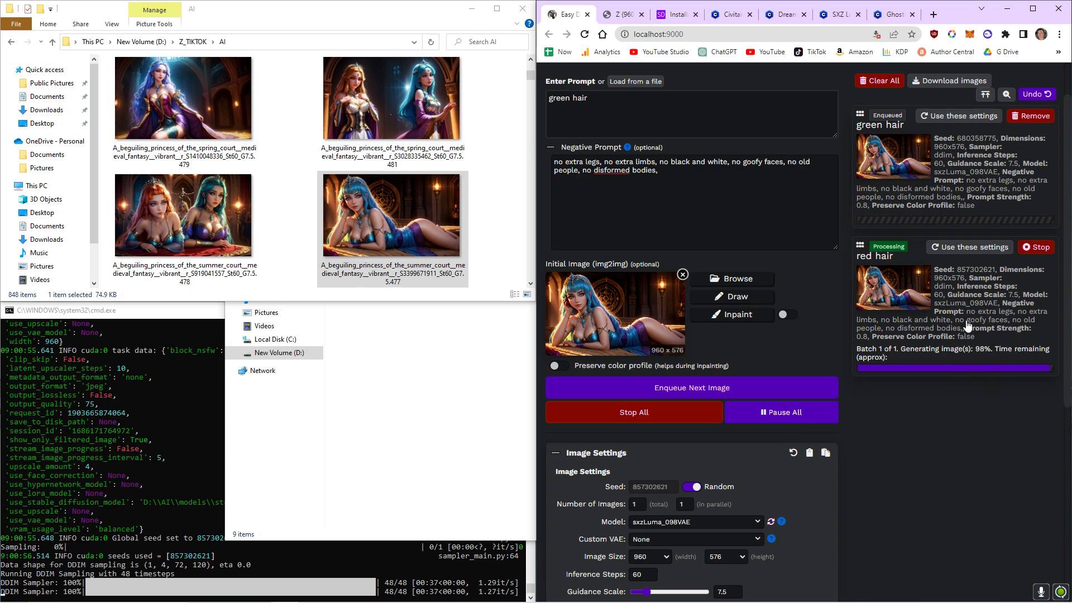
pyautogui.scroll(-3, 808, 337)
pyautogui.scroll(3, 906, 336)
pyautogui.scroll(-4, 741, 485)
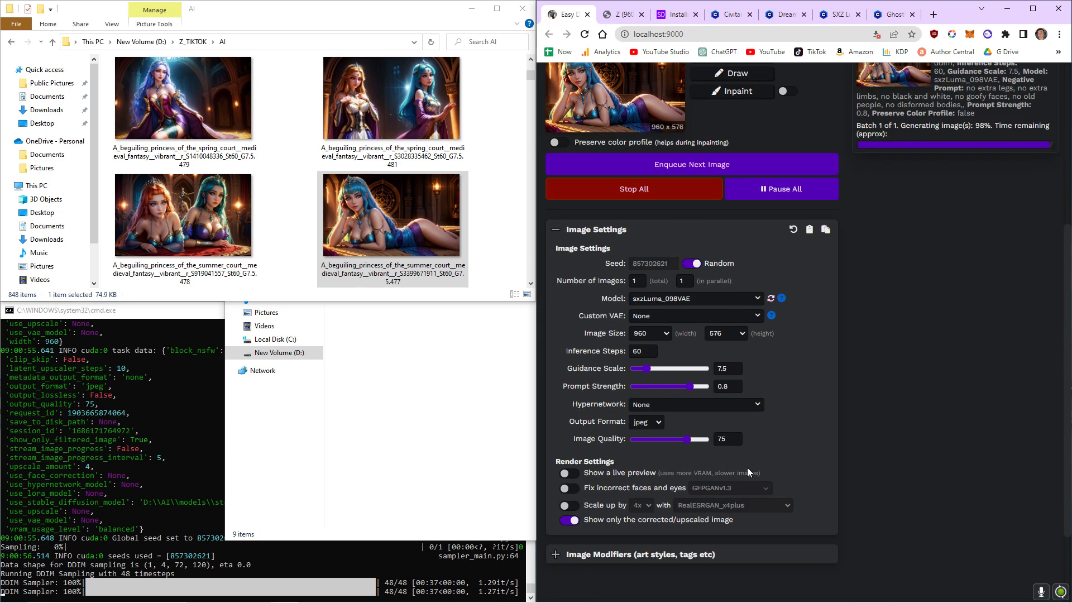
pyautogui.scroll(4, 762, 466)
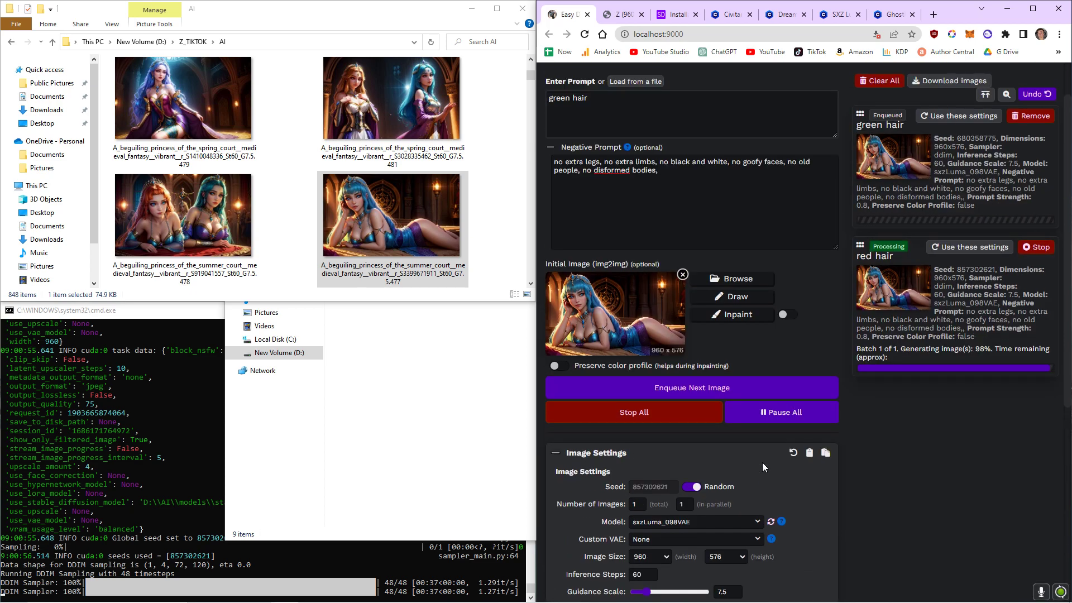
pyautogui.scroll(1, 762, 461)
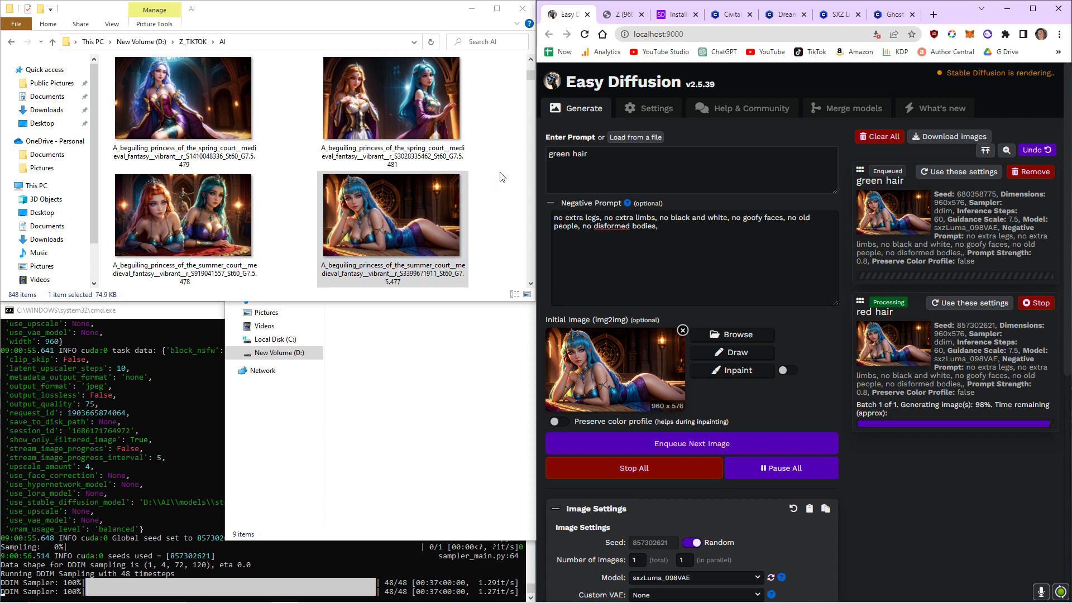
pyautogui.click(612, 157)
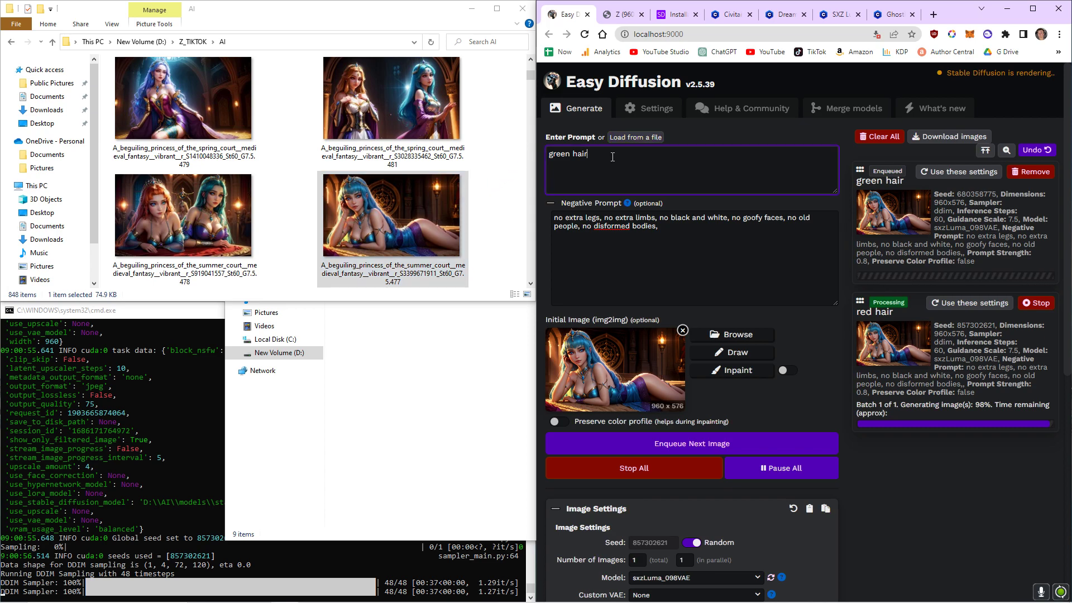
pyautogui.moveTo(882, 362)
pyautogui.scroll(-1, 895, 411)
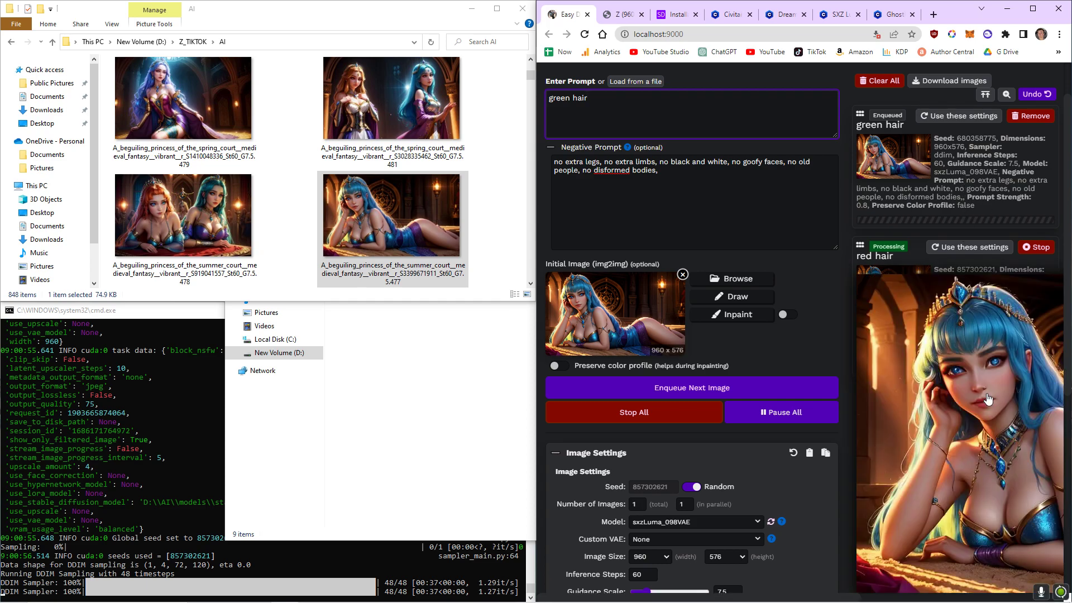
pyautogui.scroll(-3, 757, 458)
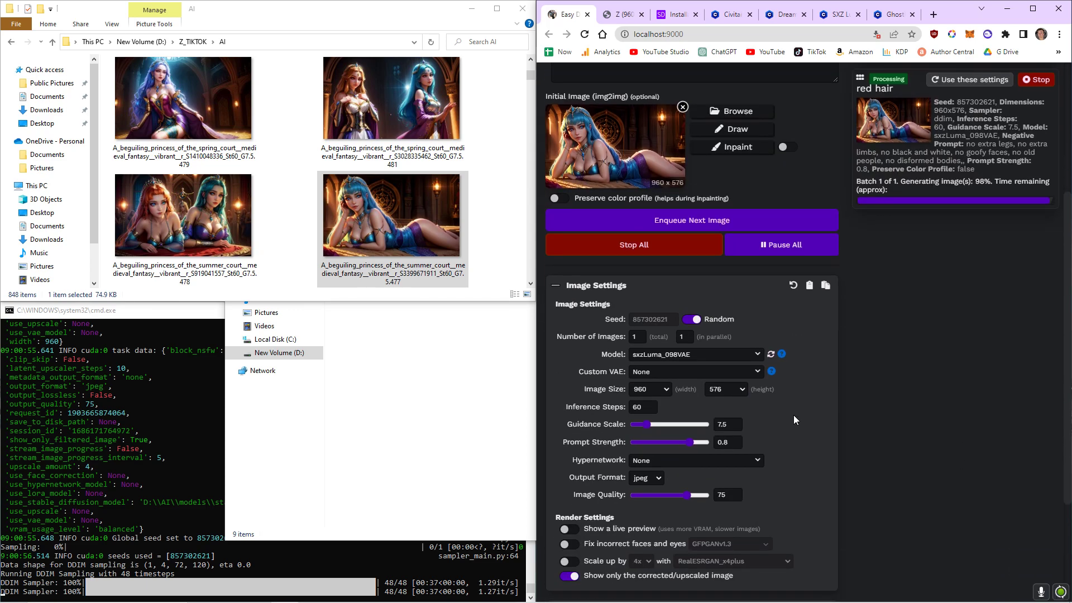
pyautogui.press('Return')
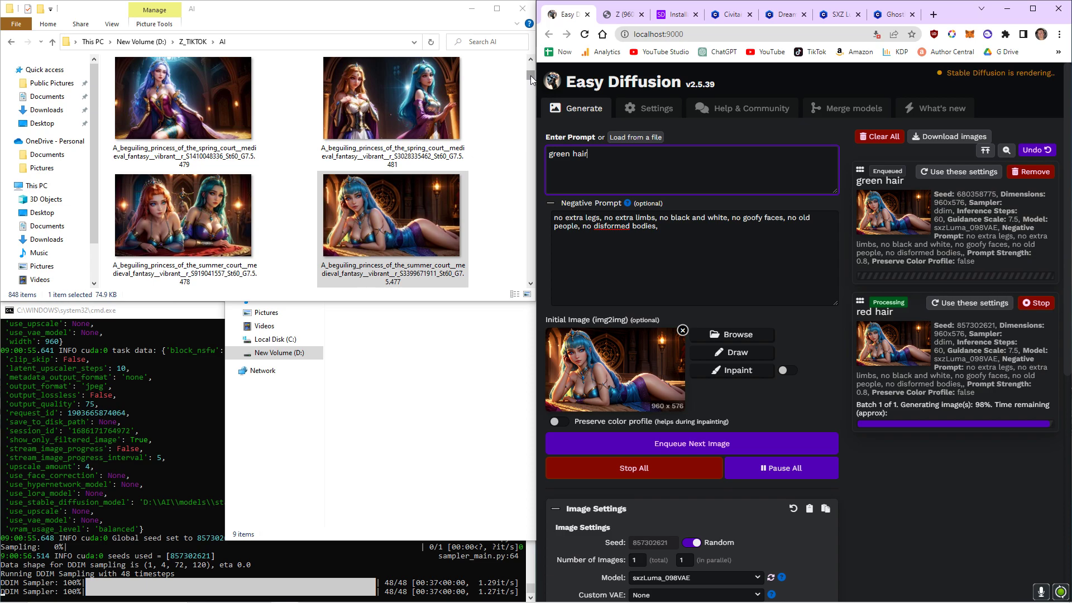
# Look over the DreamShaper model page on Civitai, then return to Easy Diffusion.
pyautogui.click(730, 17)
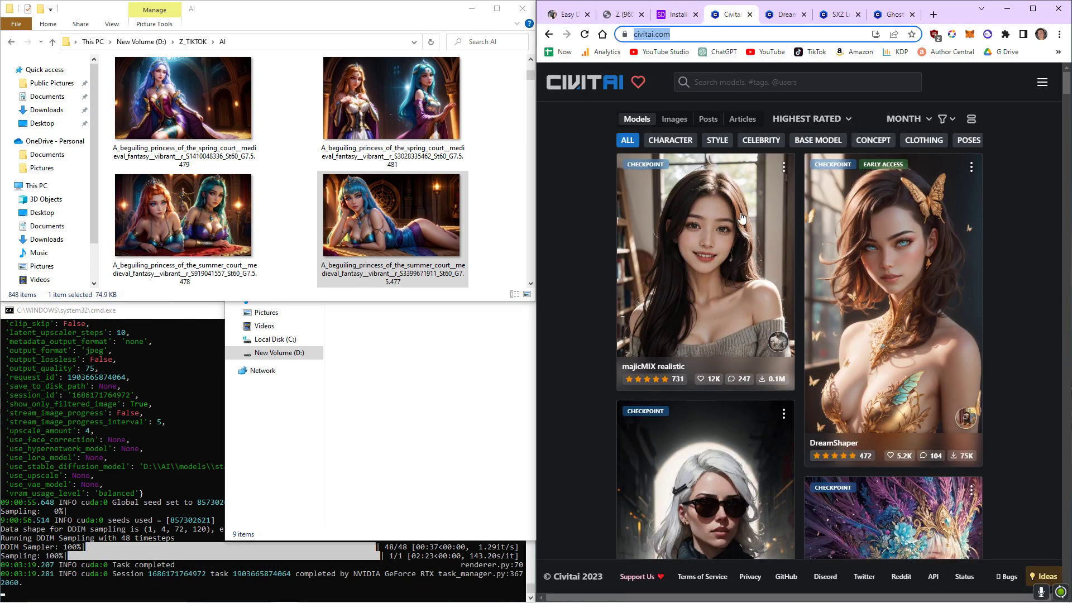
pyautogui.click(772, 17)
pyautogui.scroll(-8, 813, 336)
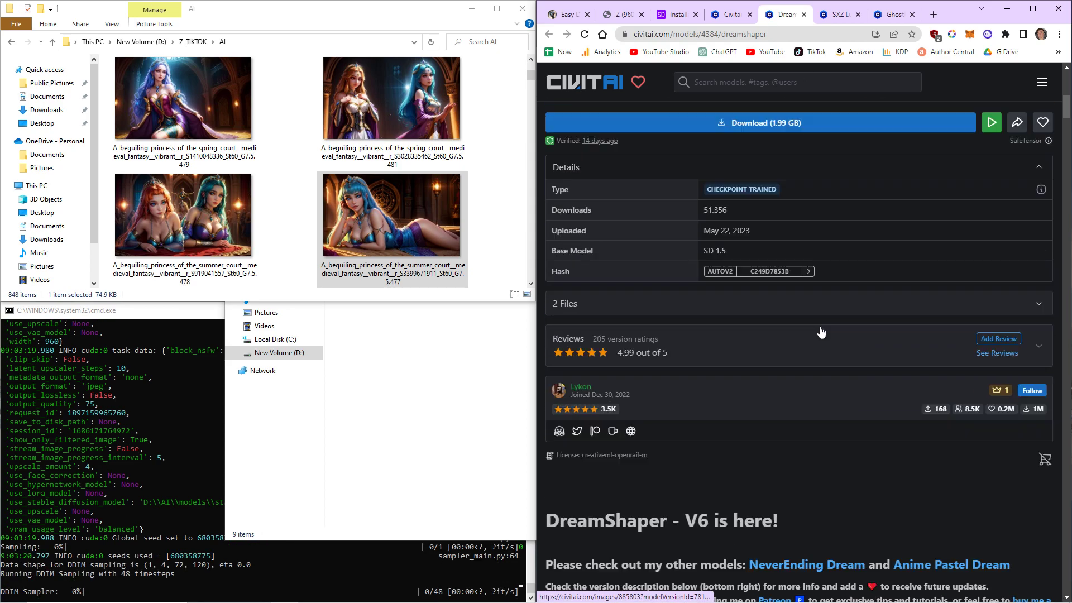
pyautogui.scroll(-10, 814, 336)
pyautogui.scroll(4, 784, 282)
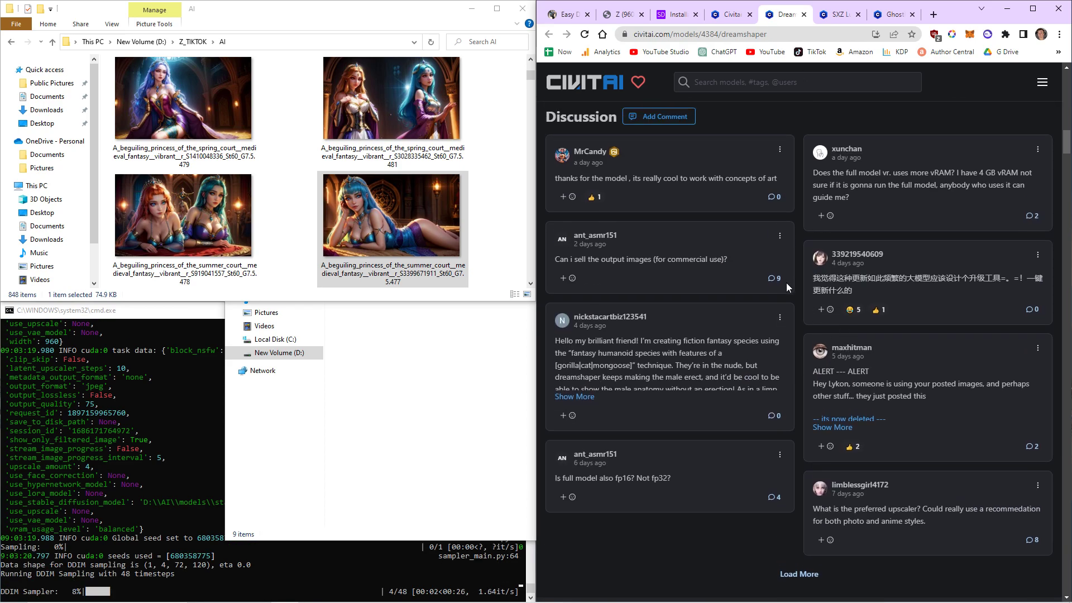
pyautogui.scroll(1, 744, 379)
pyautogui.click(566, 15)
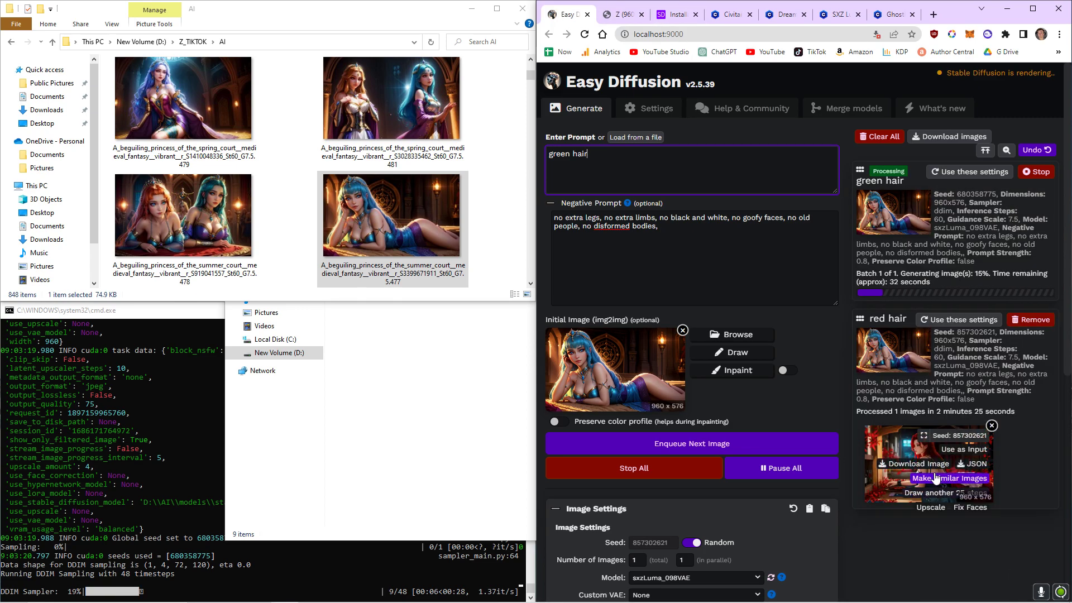
# Open the finished red-hair image in a new tab to view it full size, then return to the generator.
pyautogui.rightClick(909, 452)
pyautogui.click(937, 460)
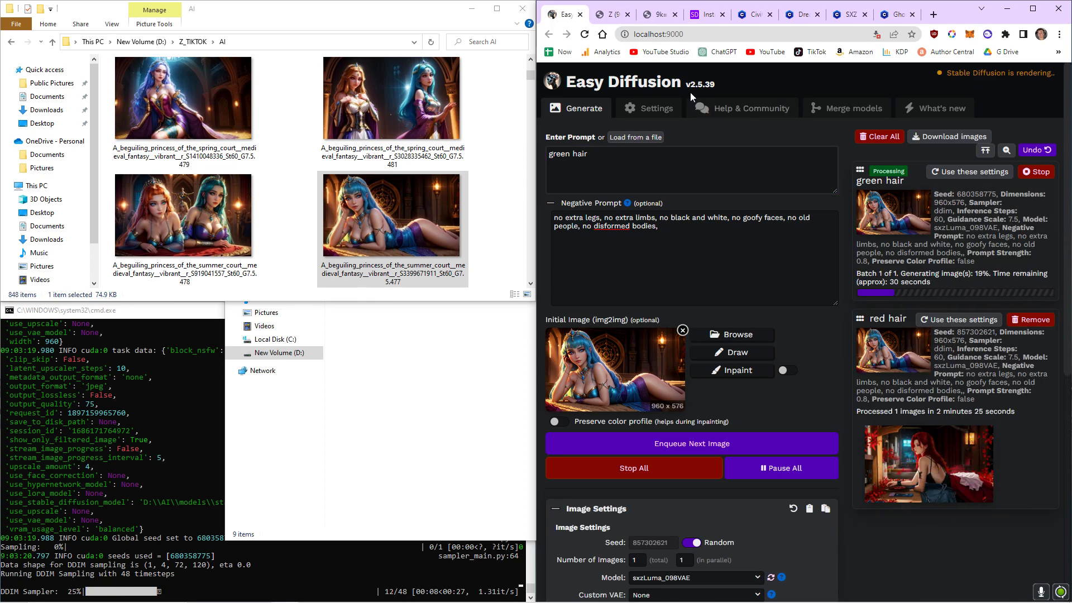
pyautogui.click(657, 17)
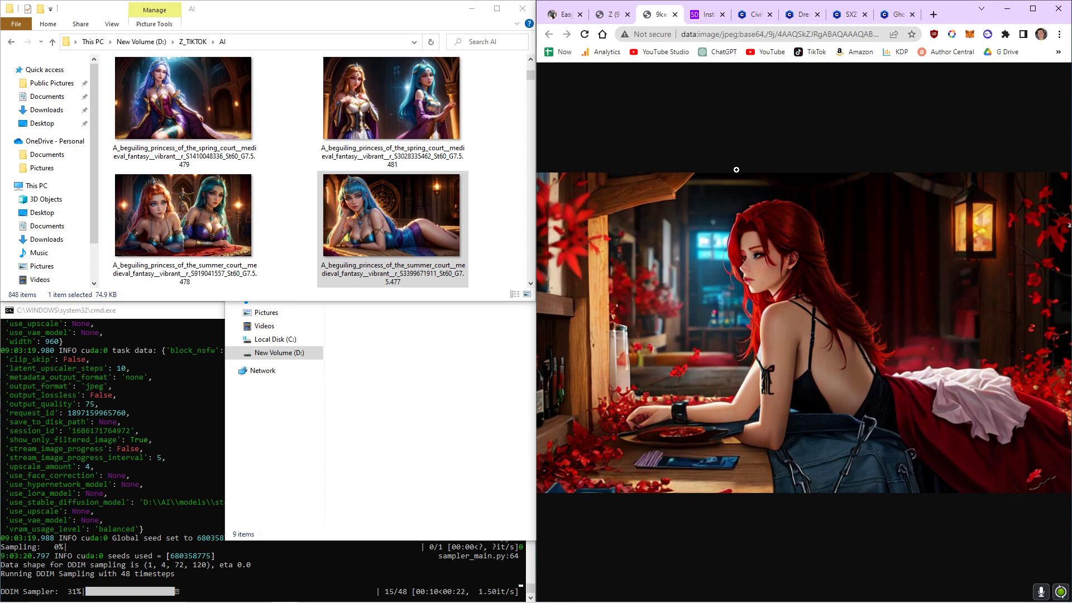
pyautogui.click(563, 17)
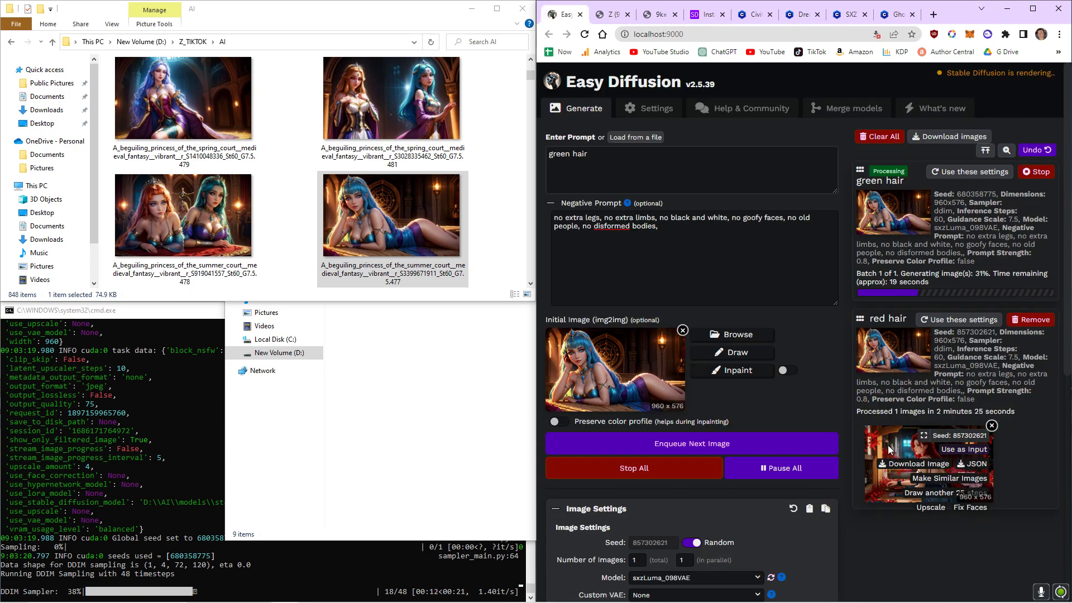